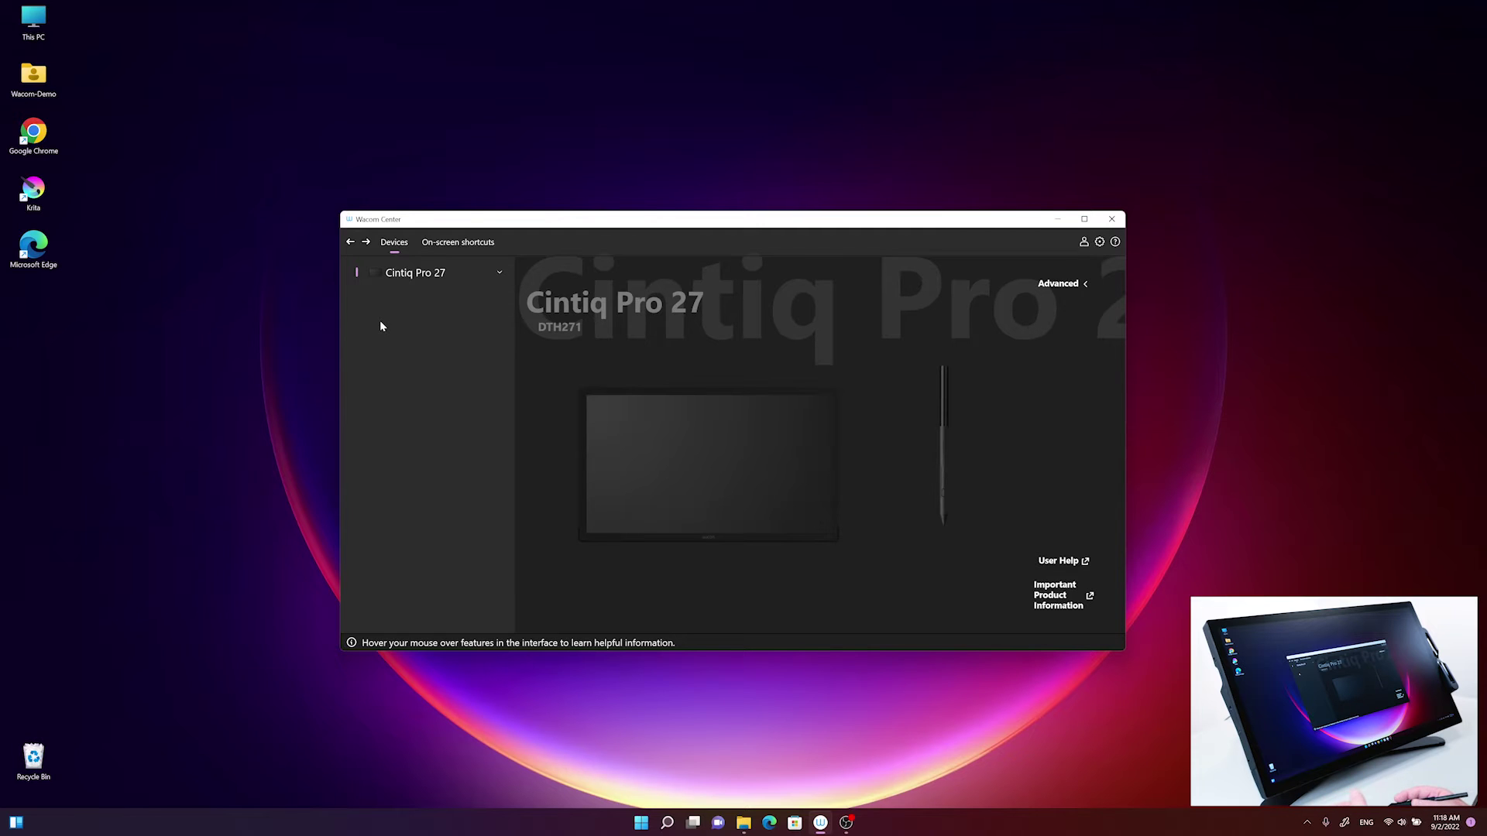
- From the Cintiq Pro 27 page, go to On-screen shortcuts and expand the Grid panels list
{"action": "left_click", "coordinate": [468, 242]}
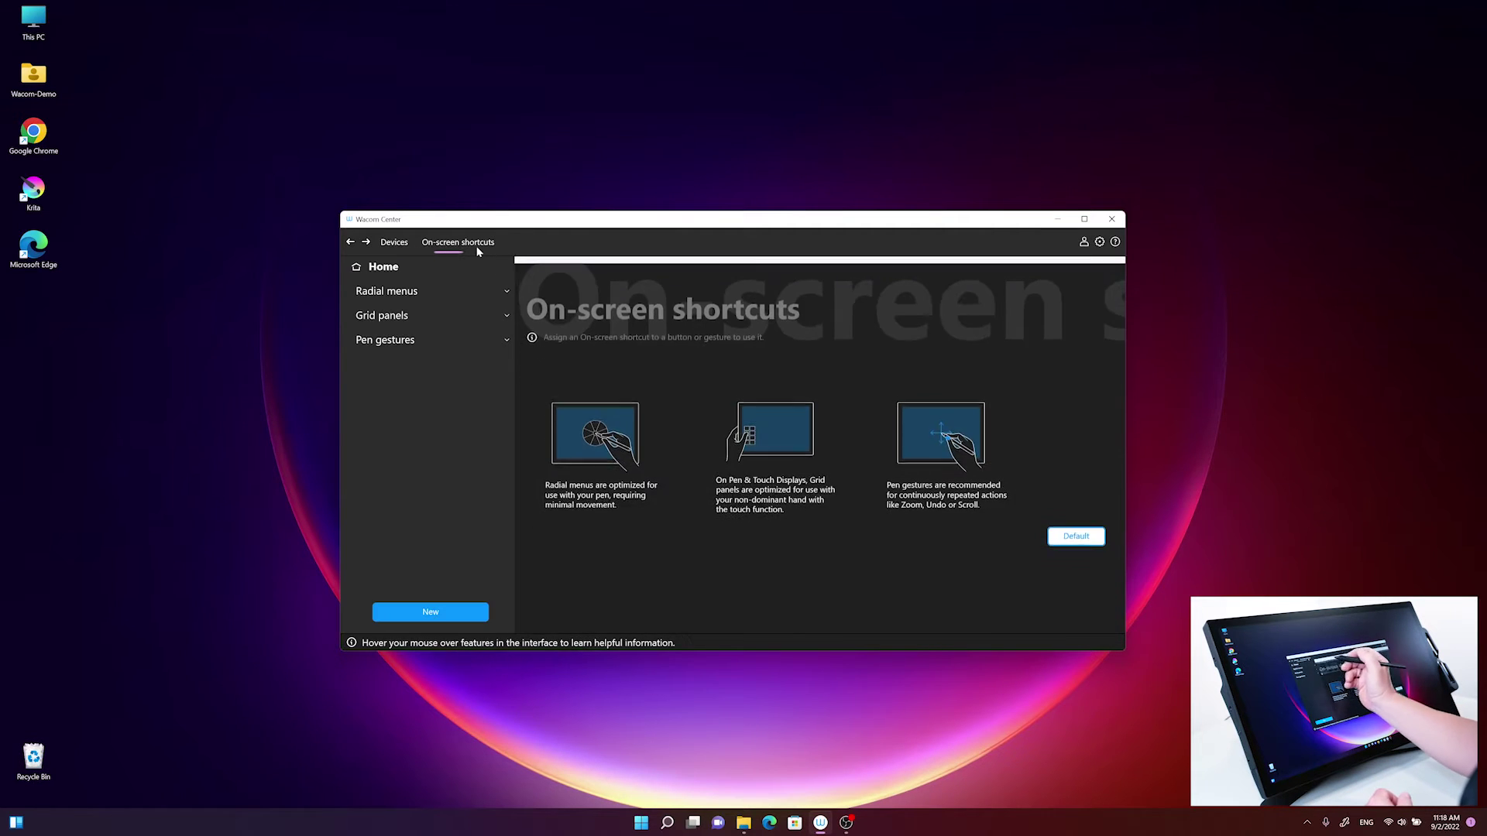
{"action": "left_click", "coordinate": [506, 317]}
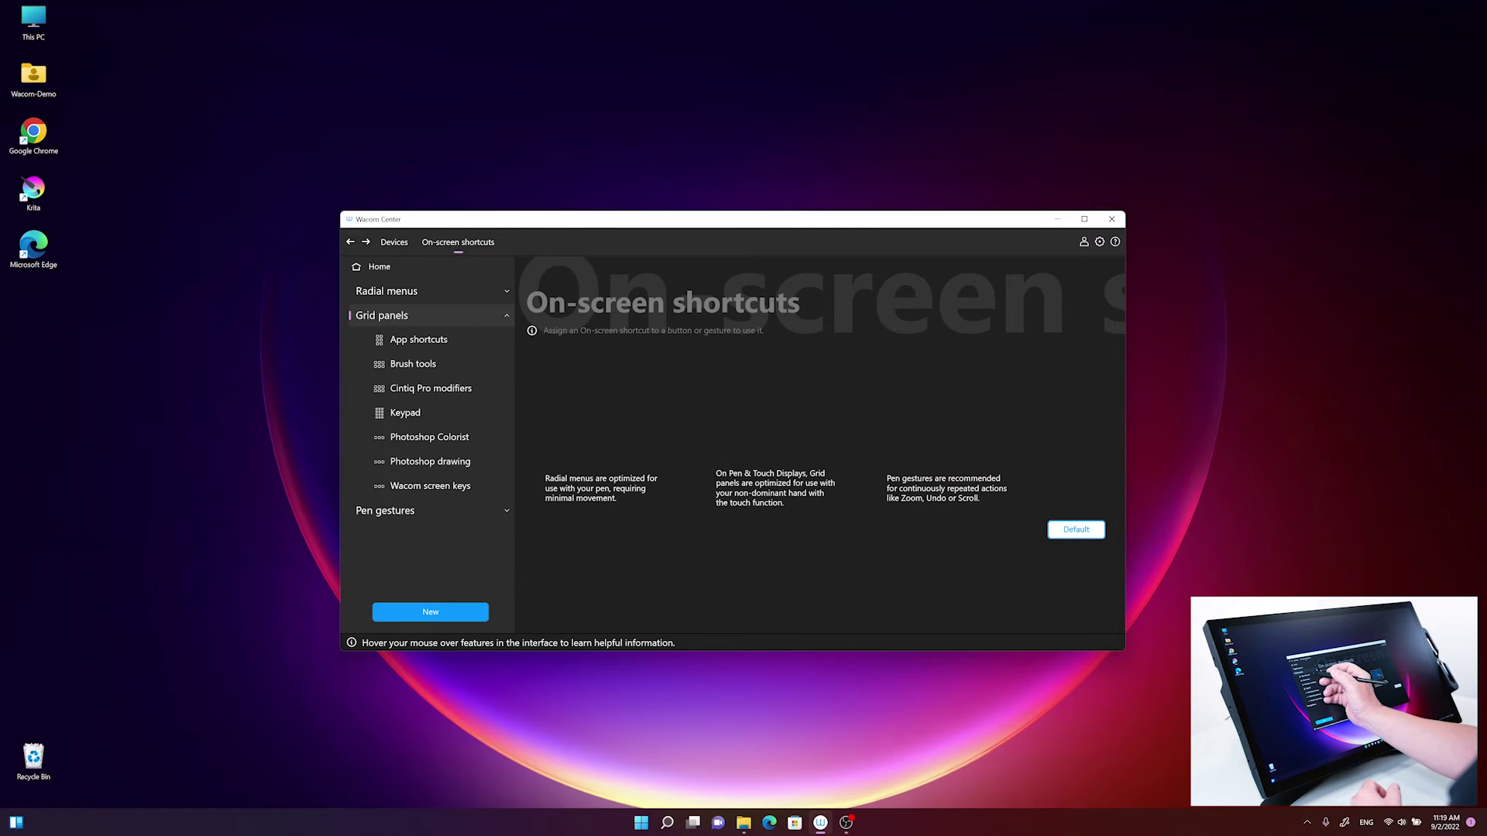
{"action": "mouse_move", "coordinate": [448, 340]}
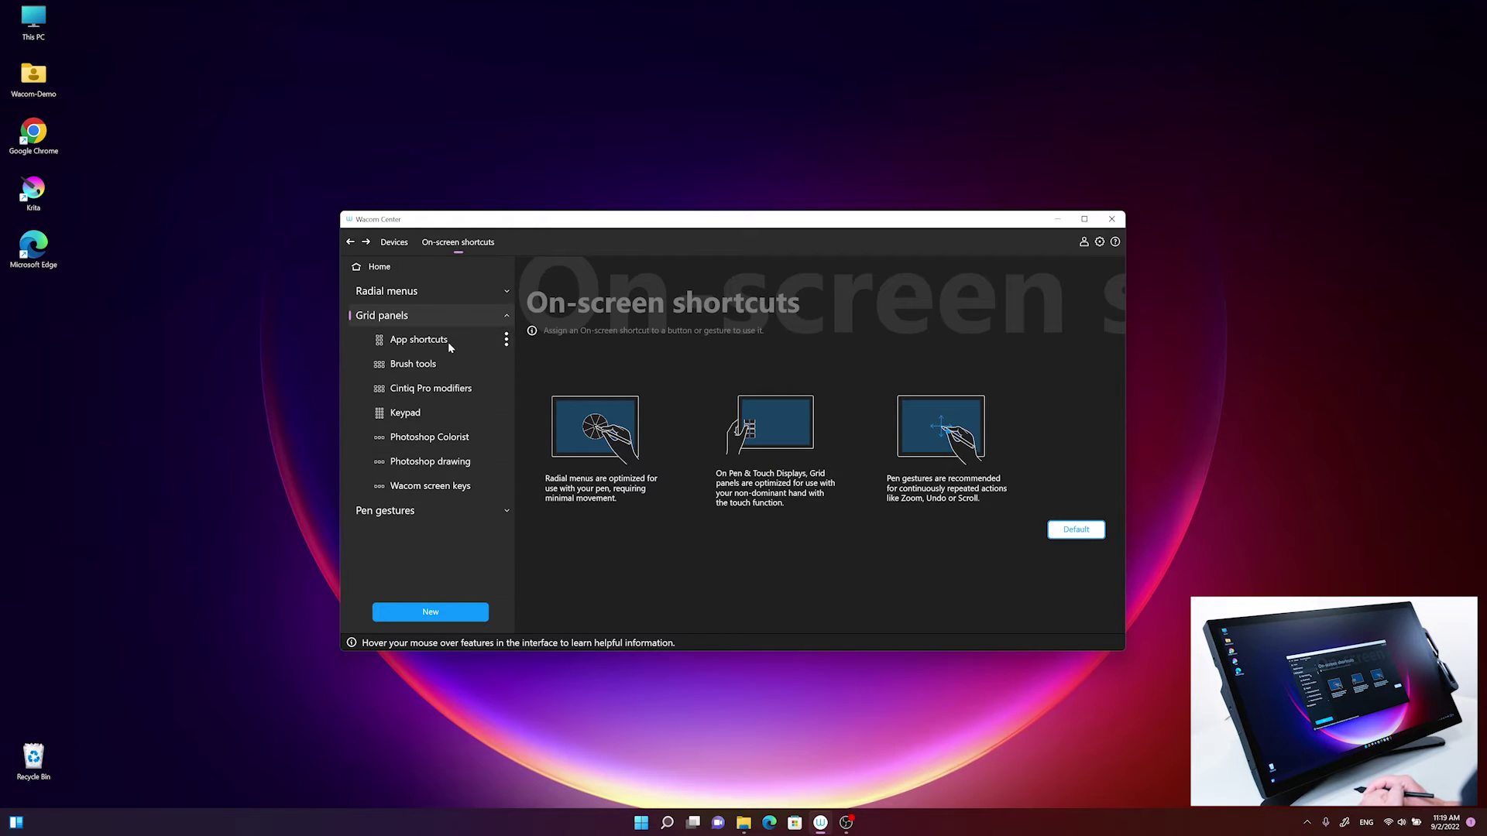
- Open the App shortcuts grid and check the Copy, Forward, Find, Page Down and Page Up shortcuts
{"action": "left_click", "coordinate": [448, 341]}
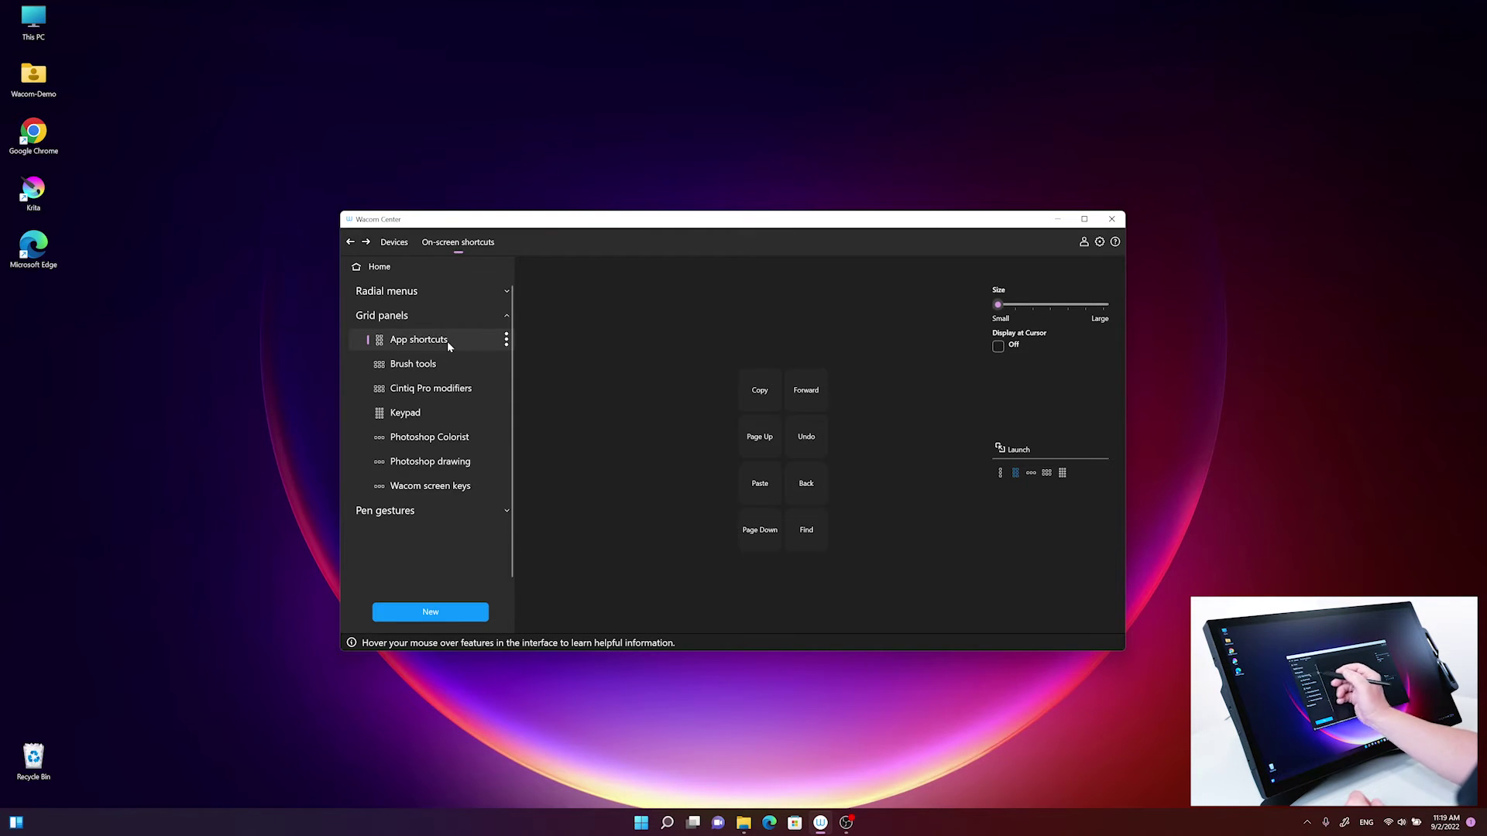
{"action": "left_click", "coordinate": [759, 390]}
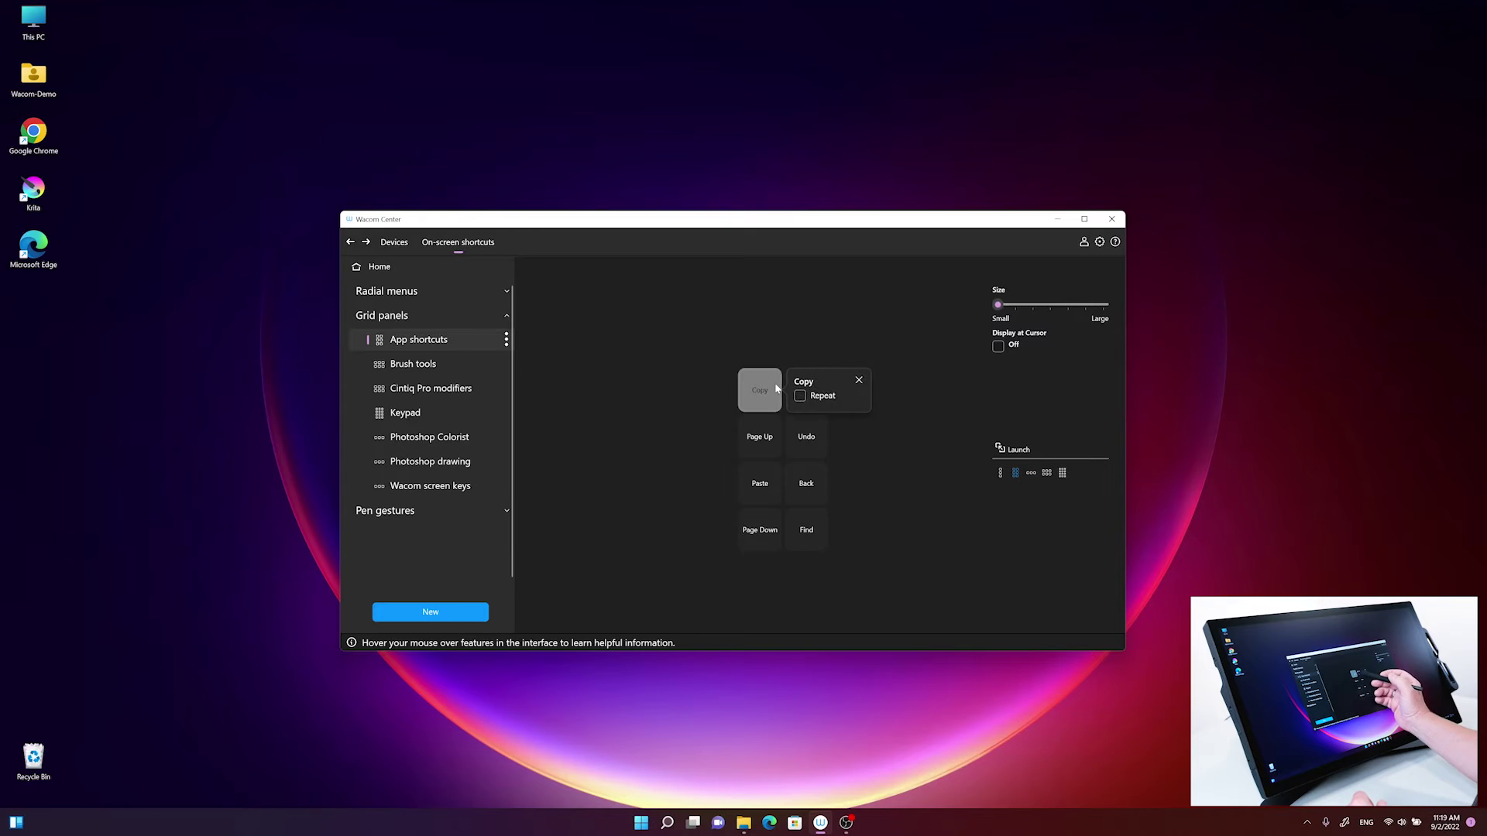
{"action": "left_click", "coordinate": [809, 391]}
{"action": "left_click", "coordinate": [815, 523]}
{"action": "left_click", "coordinate": [753, 534]}
{"action": "left_click", "coordinate": [759, 440]}
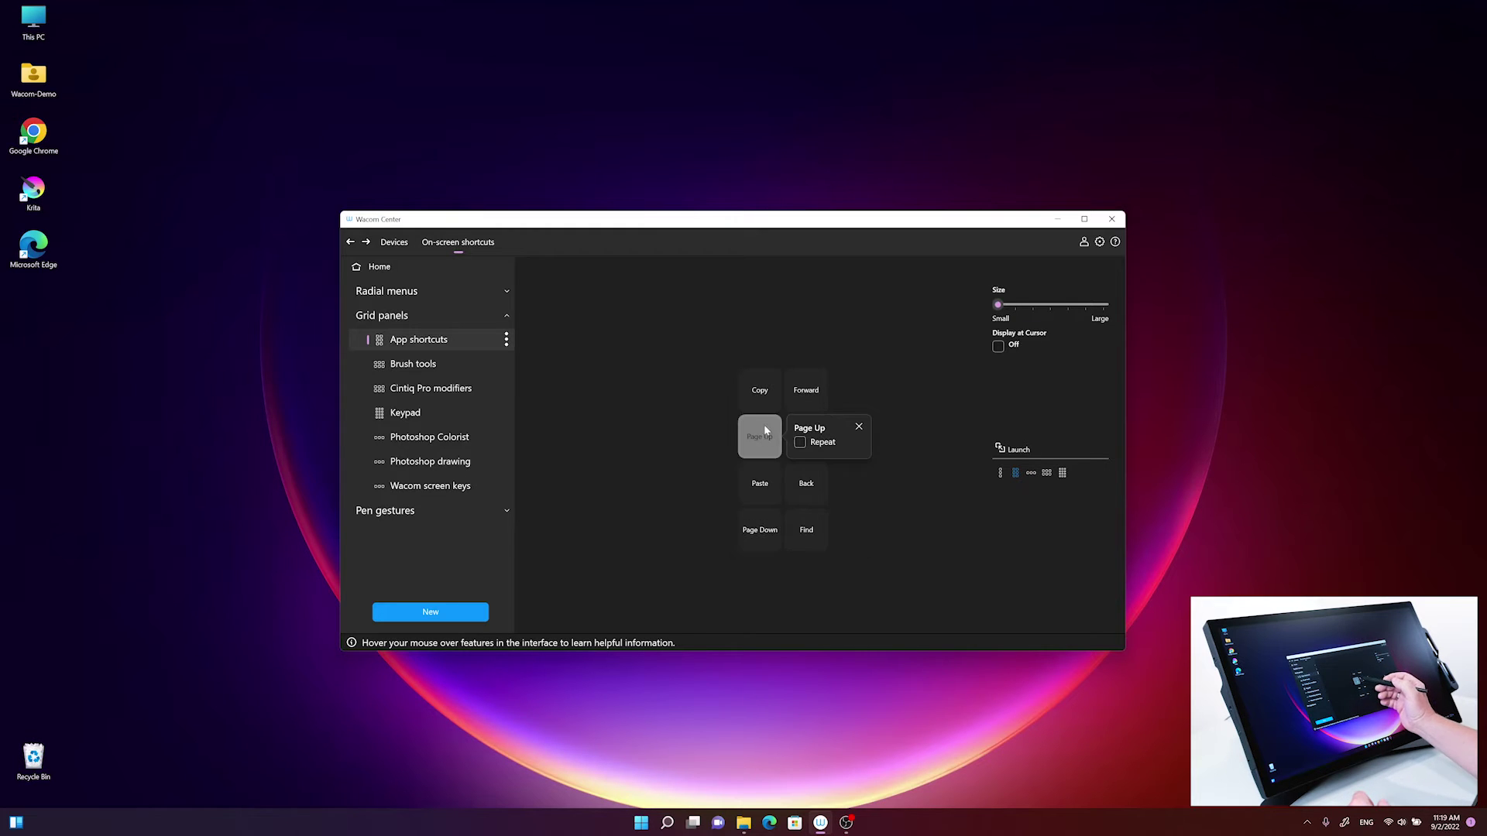
{"action": "left_click", "coordinate": [802, 394]}
{"action": "left_click", "coordinate": [749, 401]}
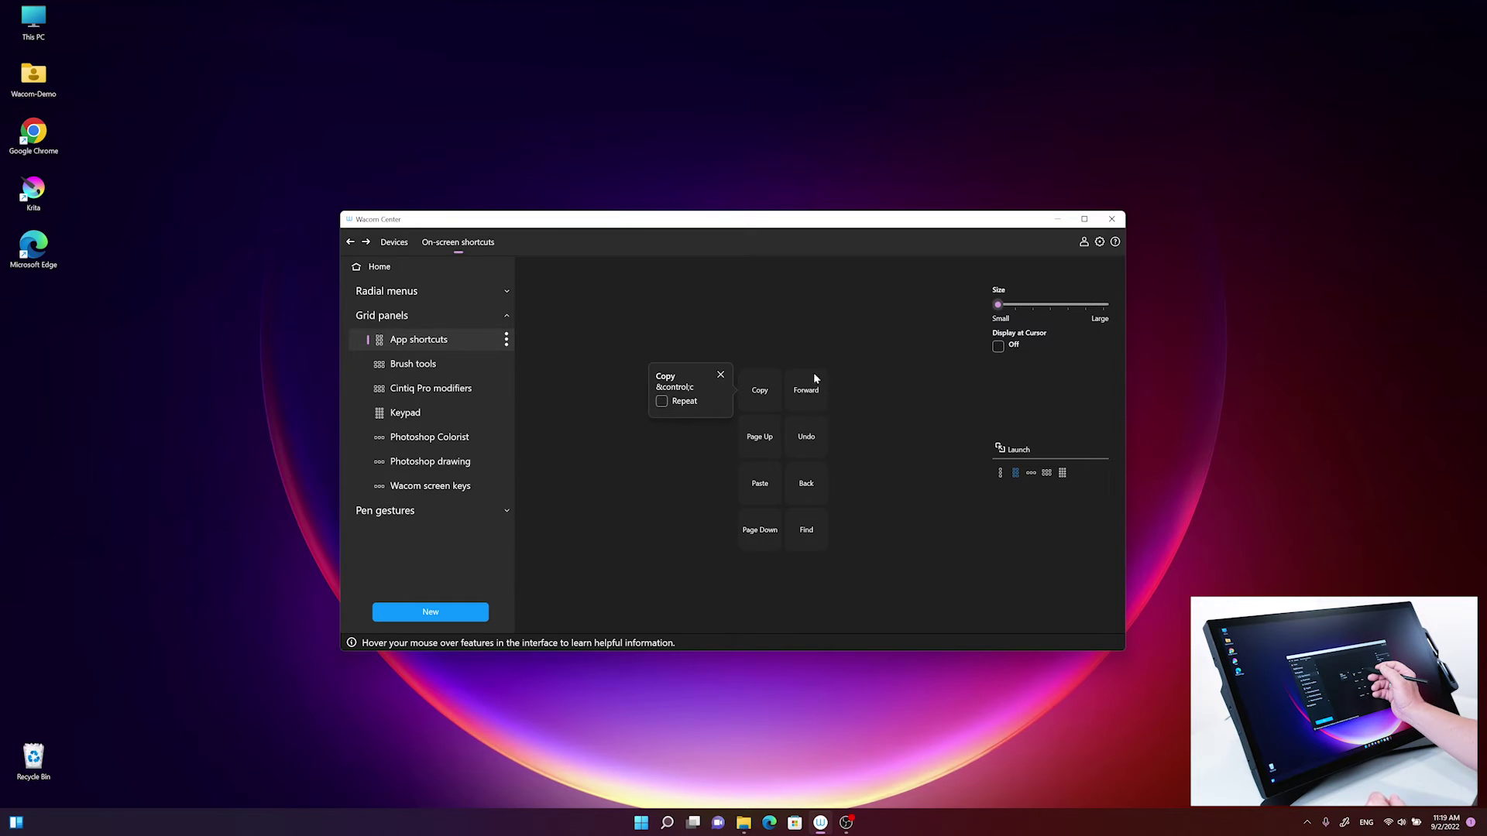
{"action": "left_click", "coordinate": [805, 391]}
{"action": "left_click", "coordinate": [758, 393]}
{"action": "left_click", "coordinate": [758, 438]}
- Recheck the Paste, Undo and Back tiles, then bring up the Actions list for Page Down
{"action": "left_click", "coordinate": [749, 495]}
{"action": "left_click", "coordinate": [805, 438]}
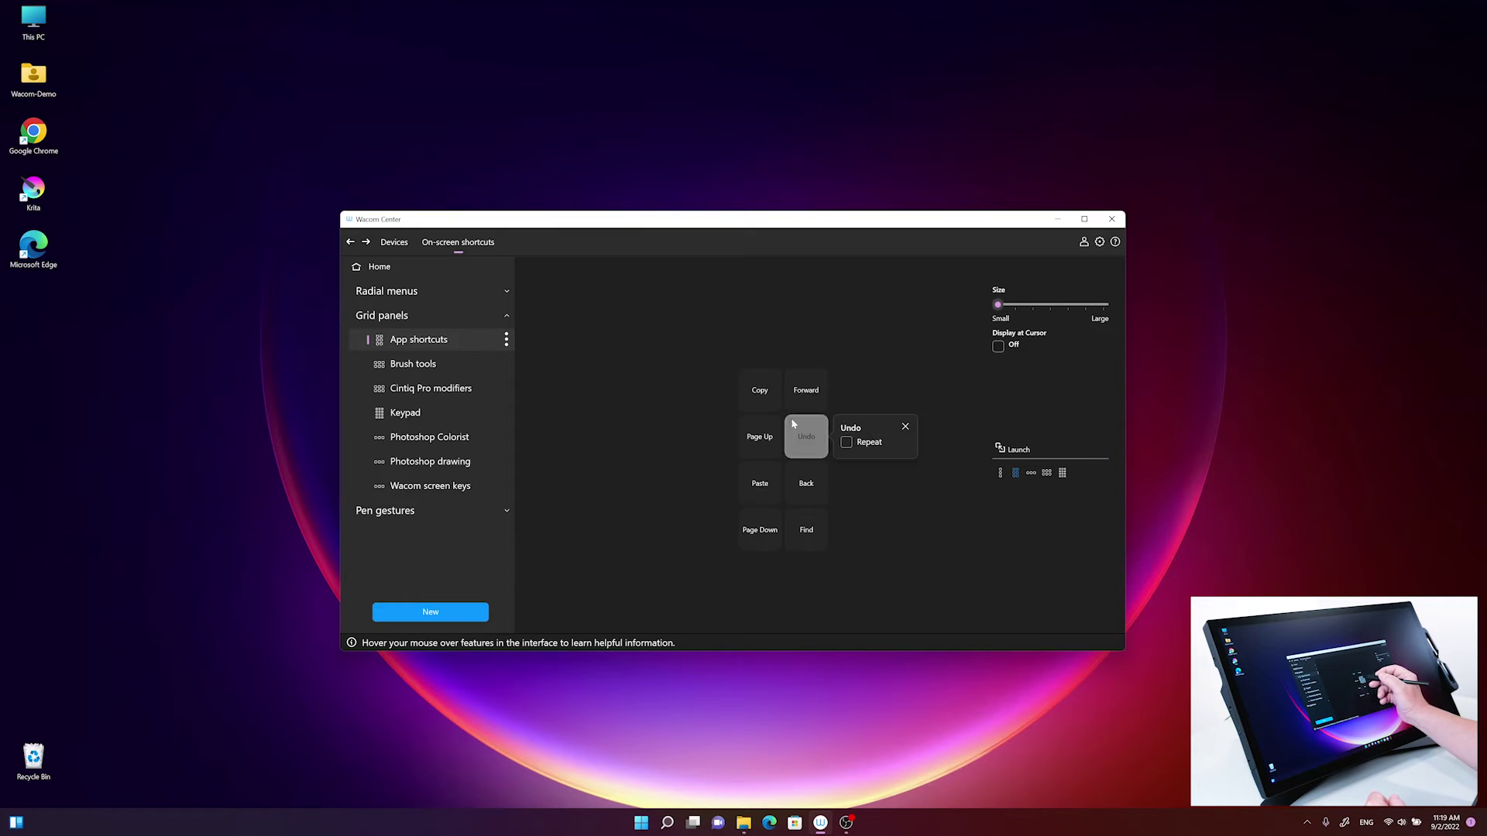
{"action": "left_click", "coordinate": [759, 438]}
{"action": "left_click", "coordinate": [806, 437]}
{"action": "left_click", "coordinate": [760, 484]}
{"action": "left_click", "coordinate": [805, 390]}
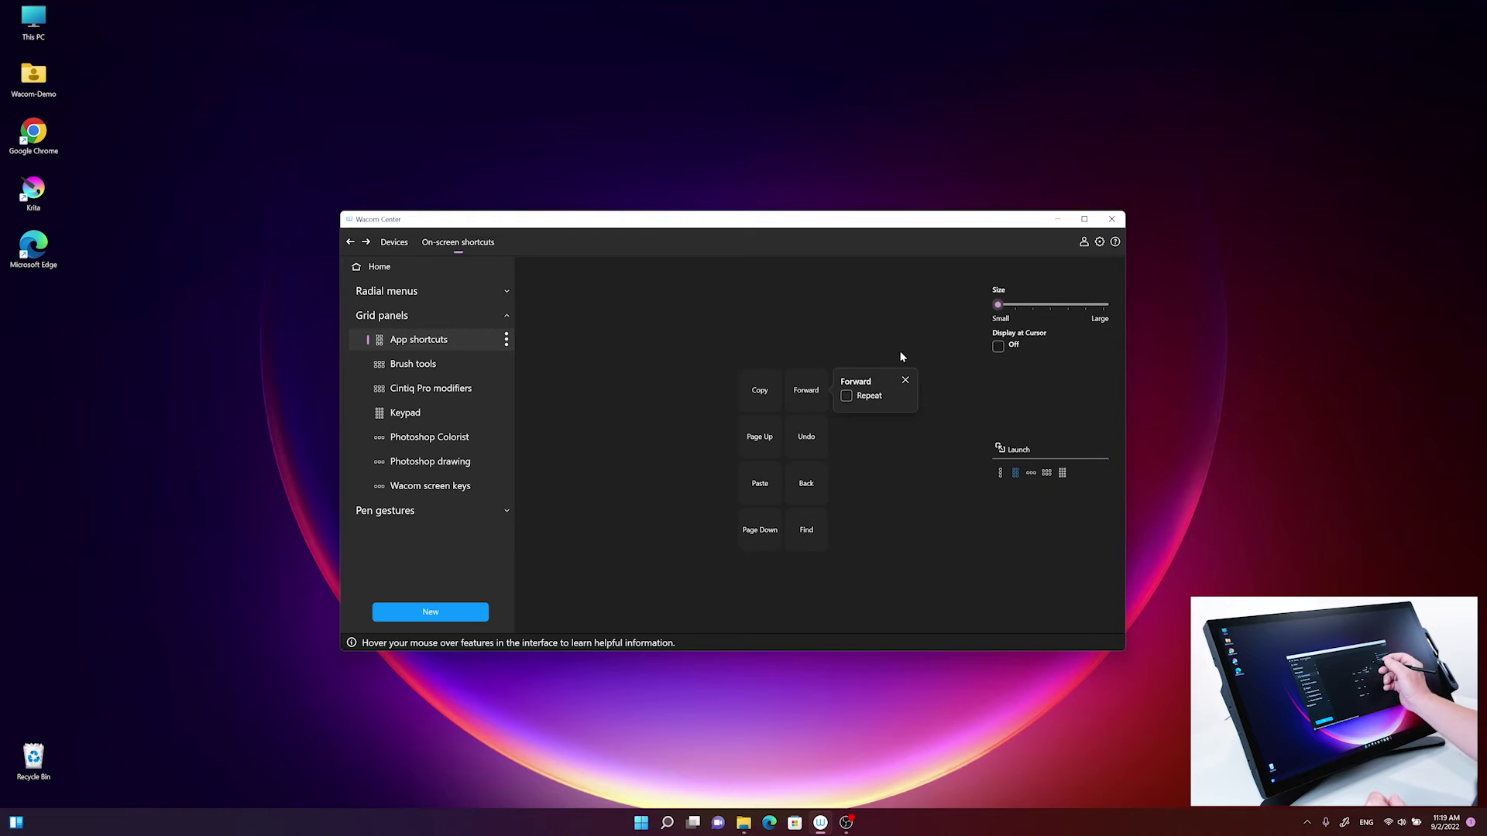
{"action": "left_click", "coordinate": [759, 437]}
{"action": "left_click", "coordinate": [759, 390]}
{"action": "left_click", "coordinate": [762, 527]}
{"action": "left_click", "coordinate": [808, 486]}
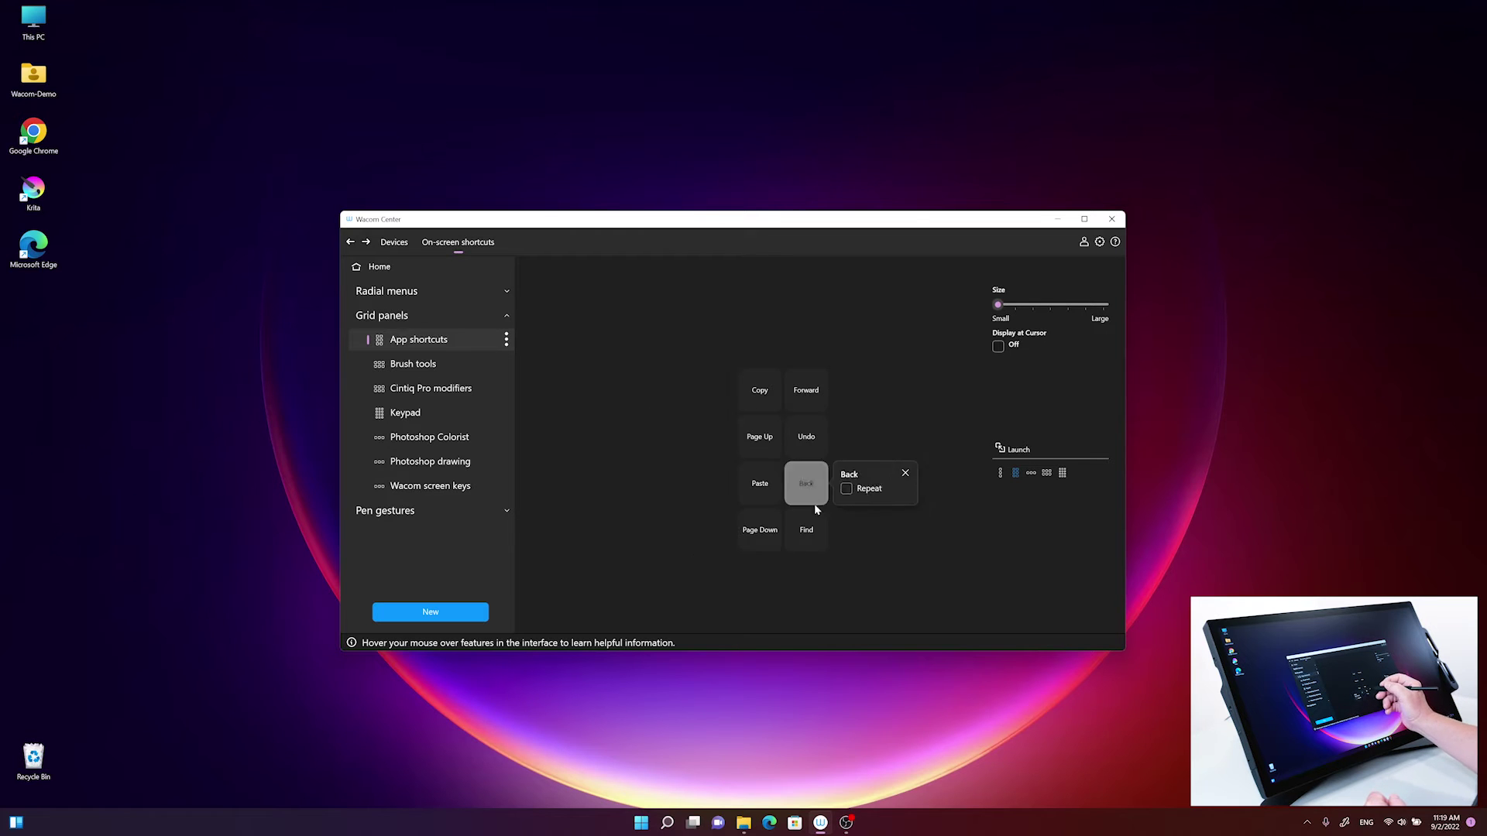
{"action": "left_click", "coordinate": [751, 529]}
{"action": "left_click", "coordinate": [760, 483]}
{"action": "left_click", "coordinate": [760, 390]}
{"action": "left_click", "coordinate": [760, 483]}
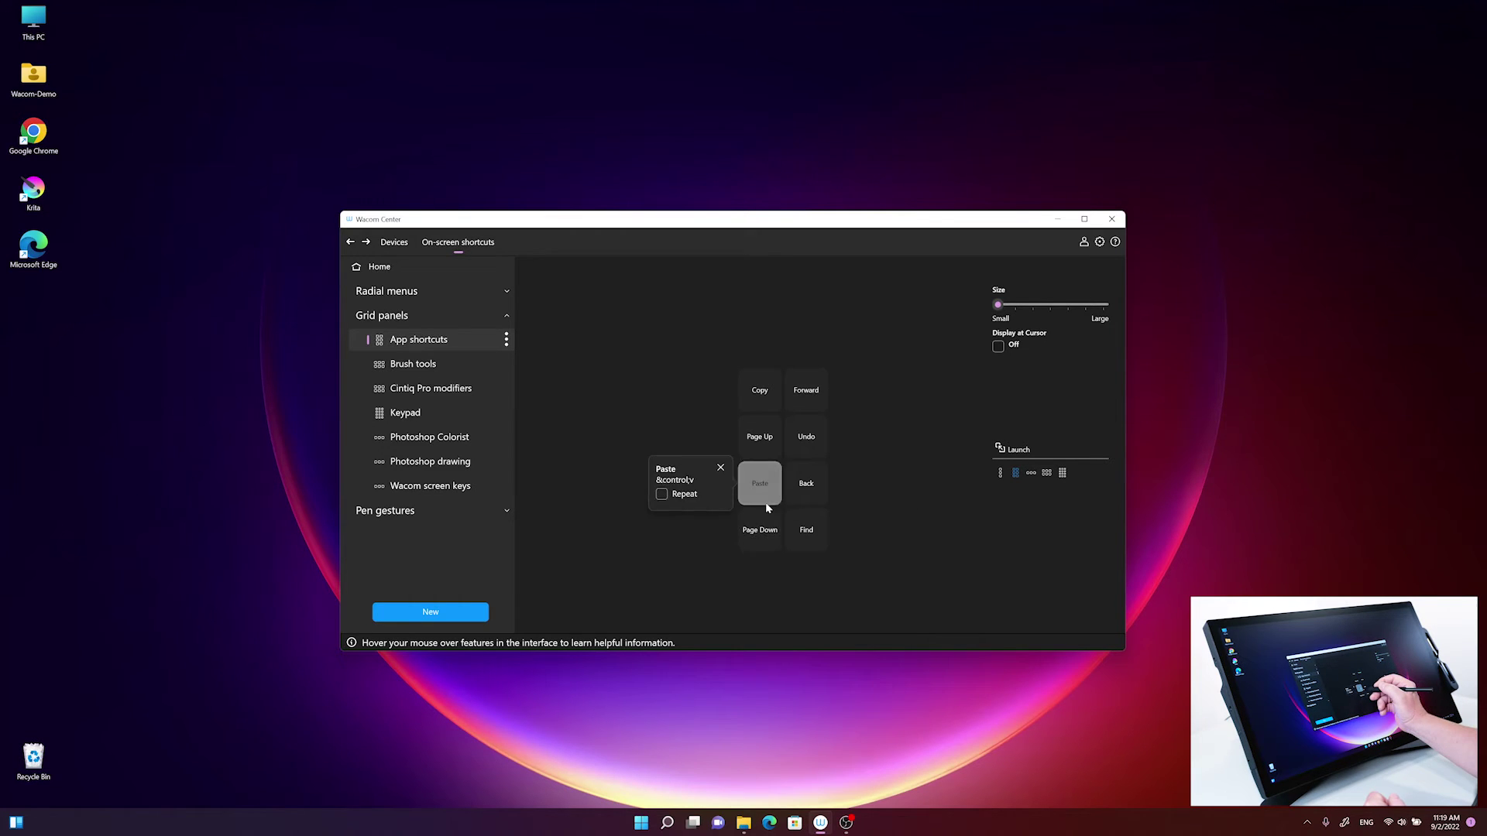
{"action": "left_click", "coordinate": [763, 532]}
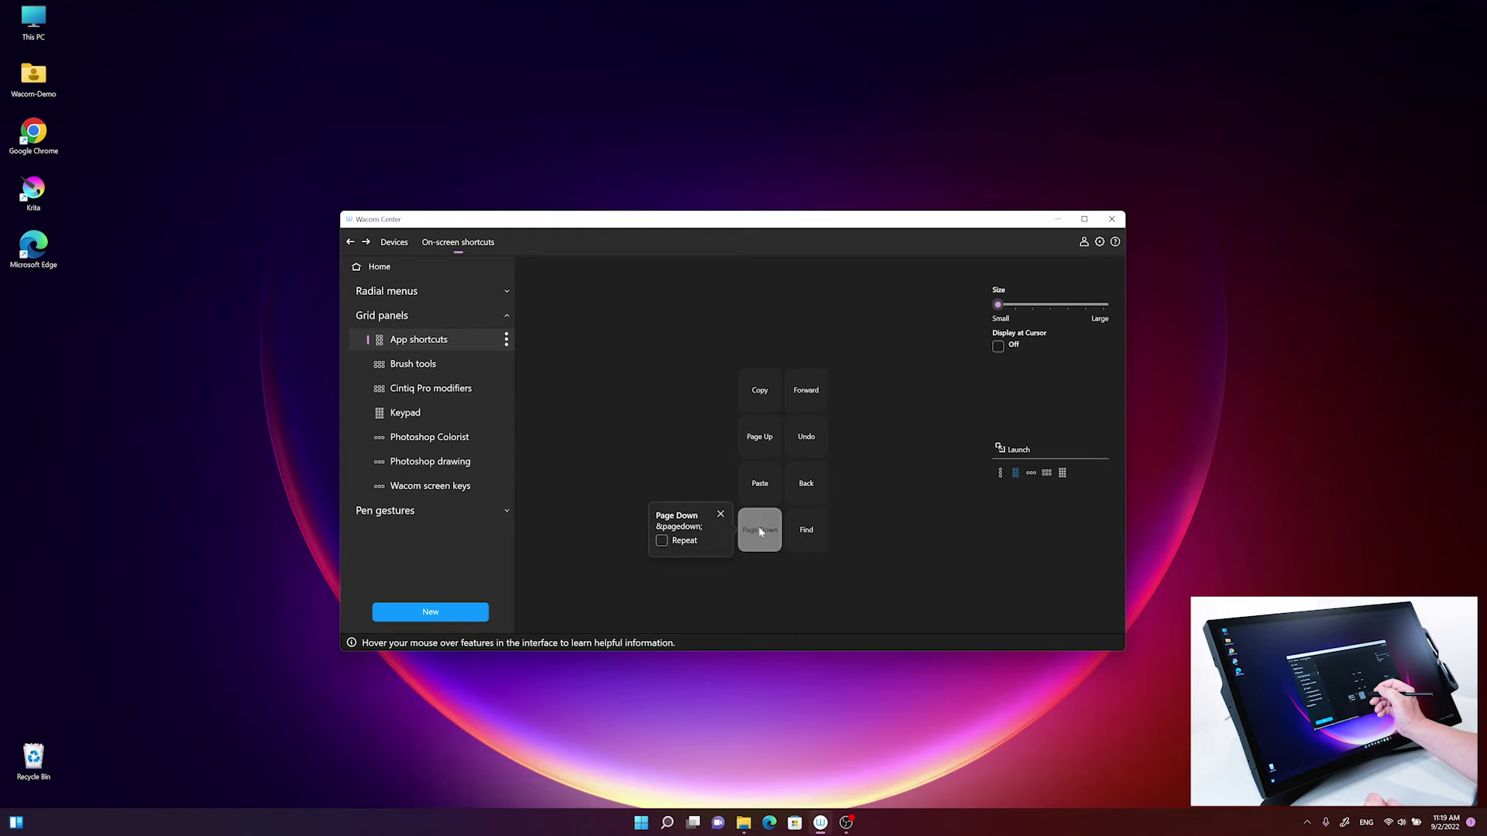
{"action": "left_click", "coordinate": [758, 530]}
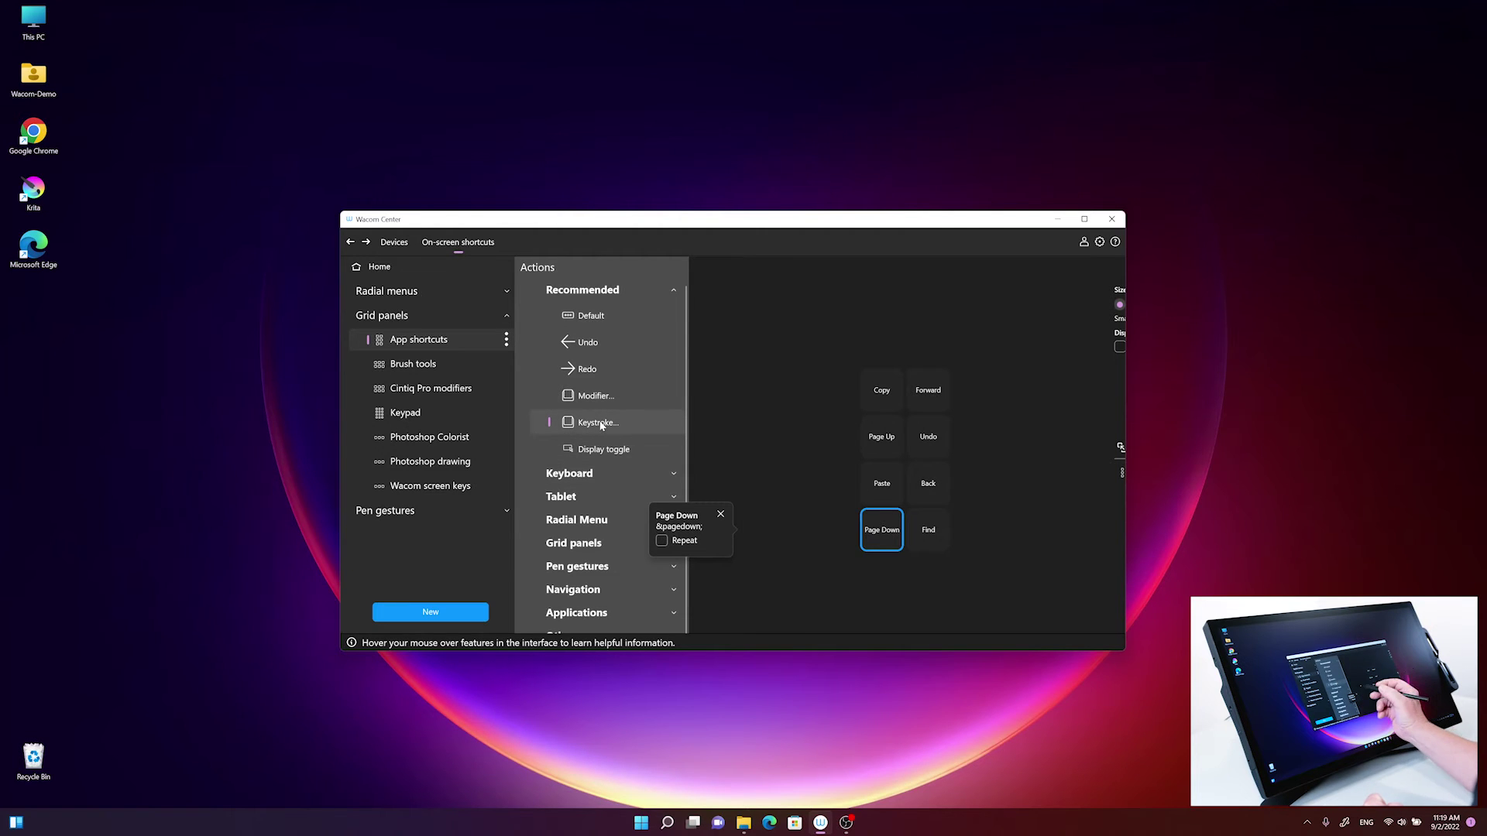
- Replace the Page Down tile's keystroke with Ctrl+Z, name it Undo, and apply
{"action": "left_click", "coordinate": [586, 428]}
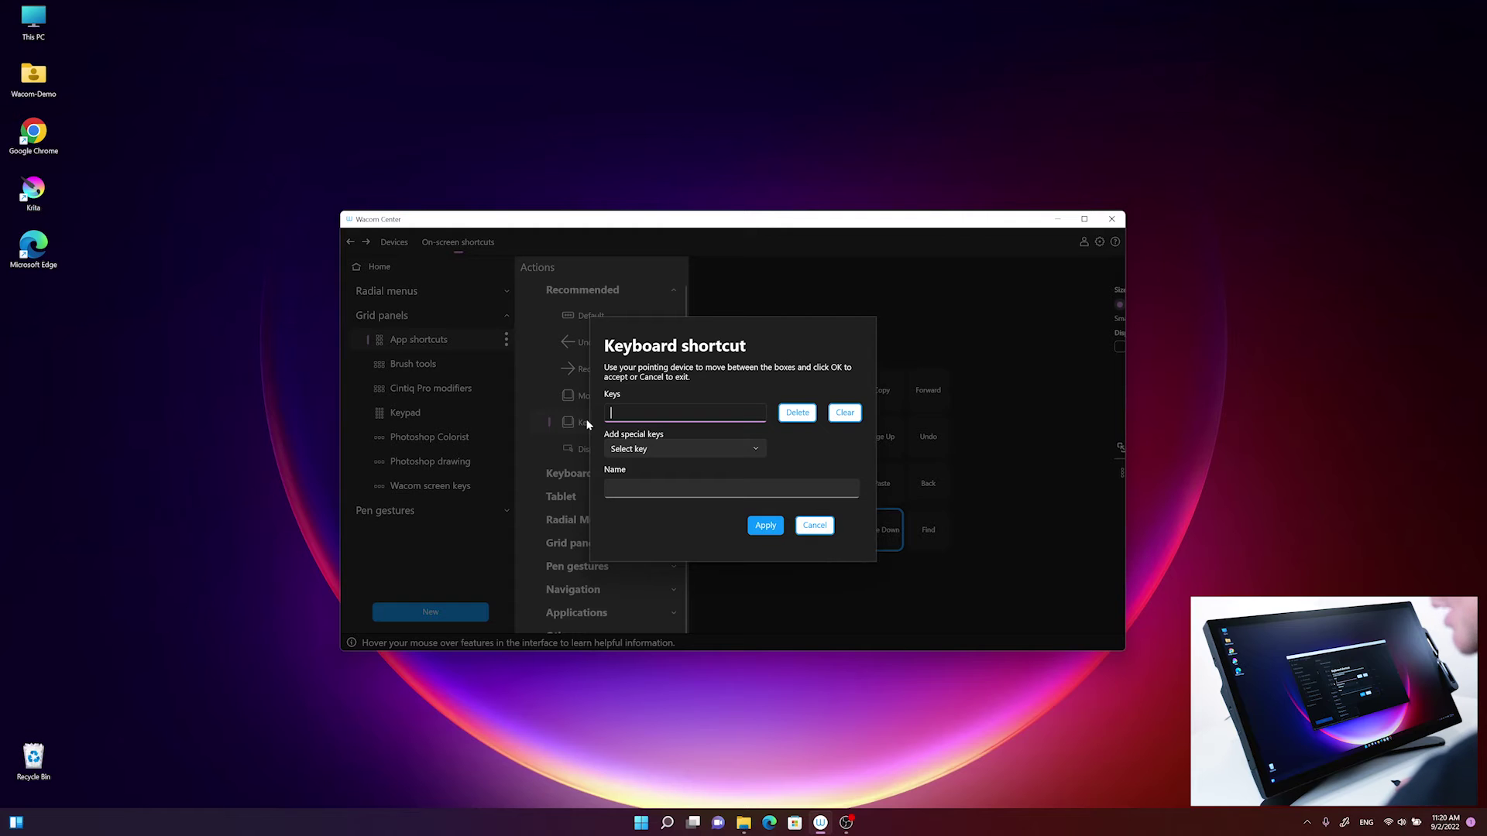
{"action": "key", "text": "ctrl+z"}
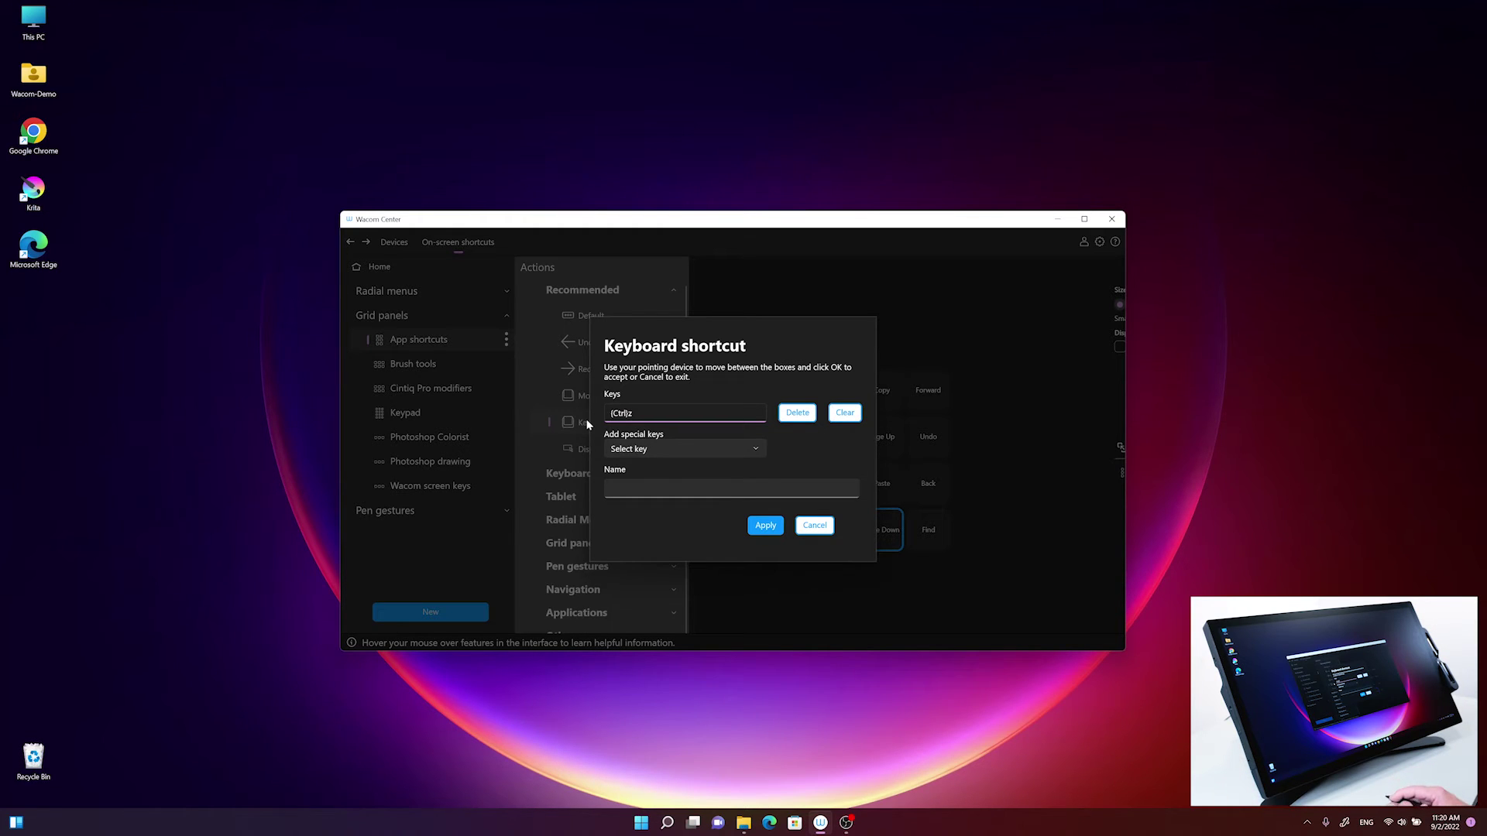
{"action": "left_click", "coordinate": [635, 485]}
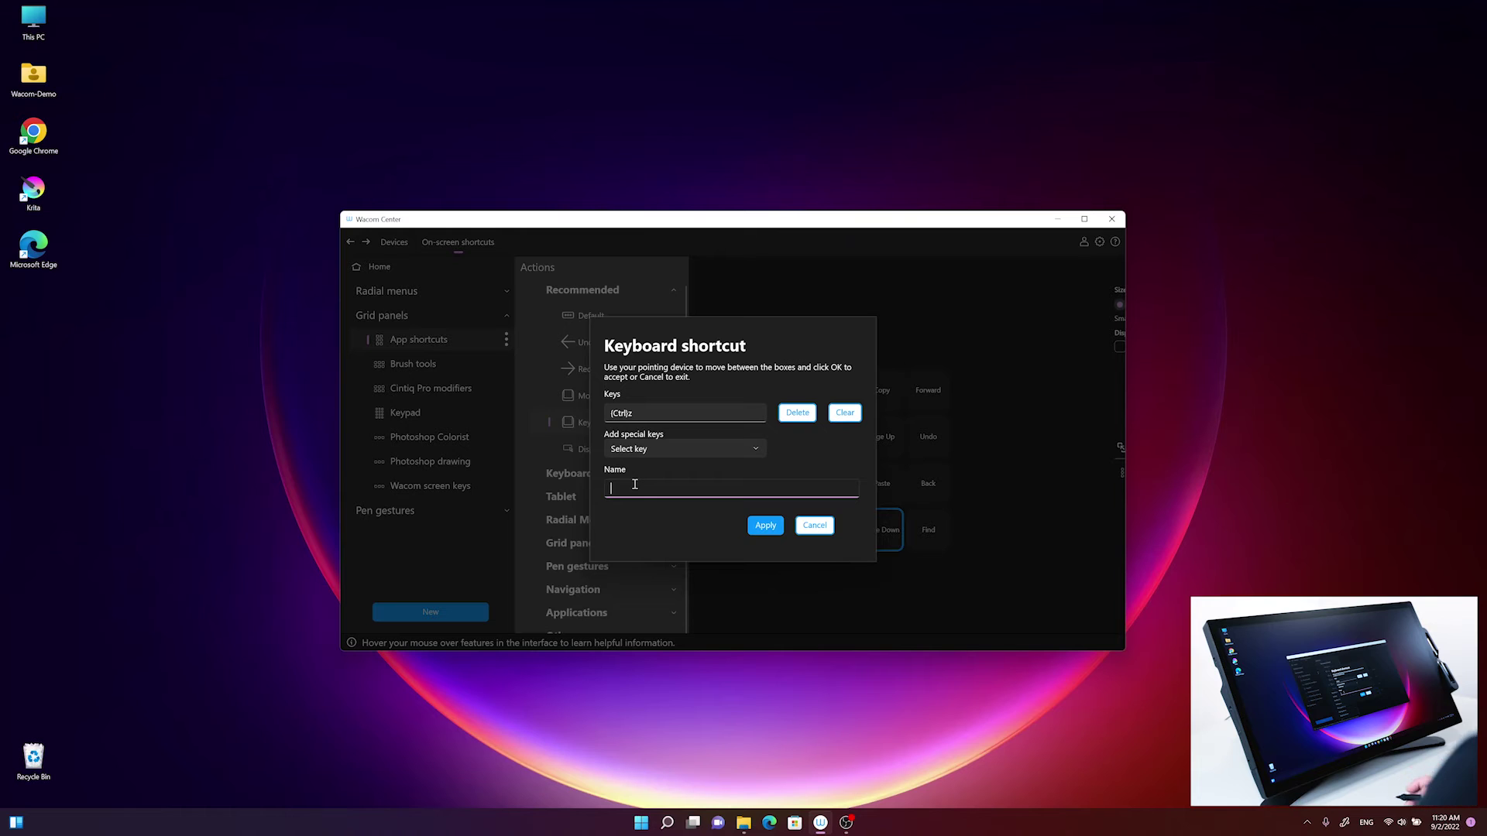
{"action": "type", "text": "U"}
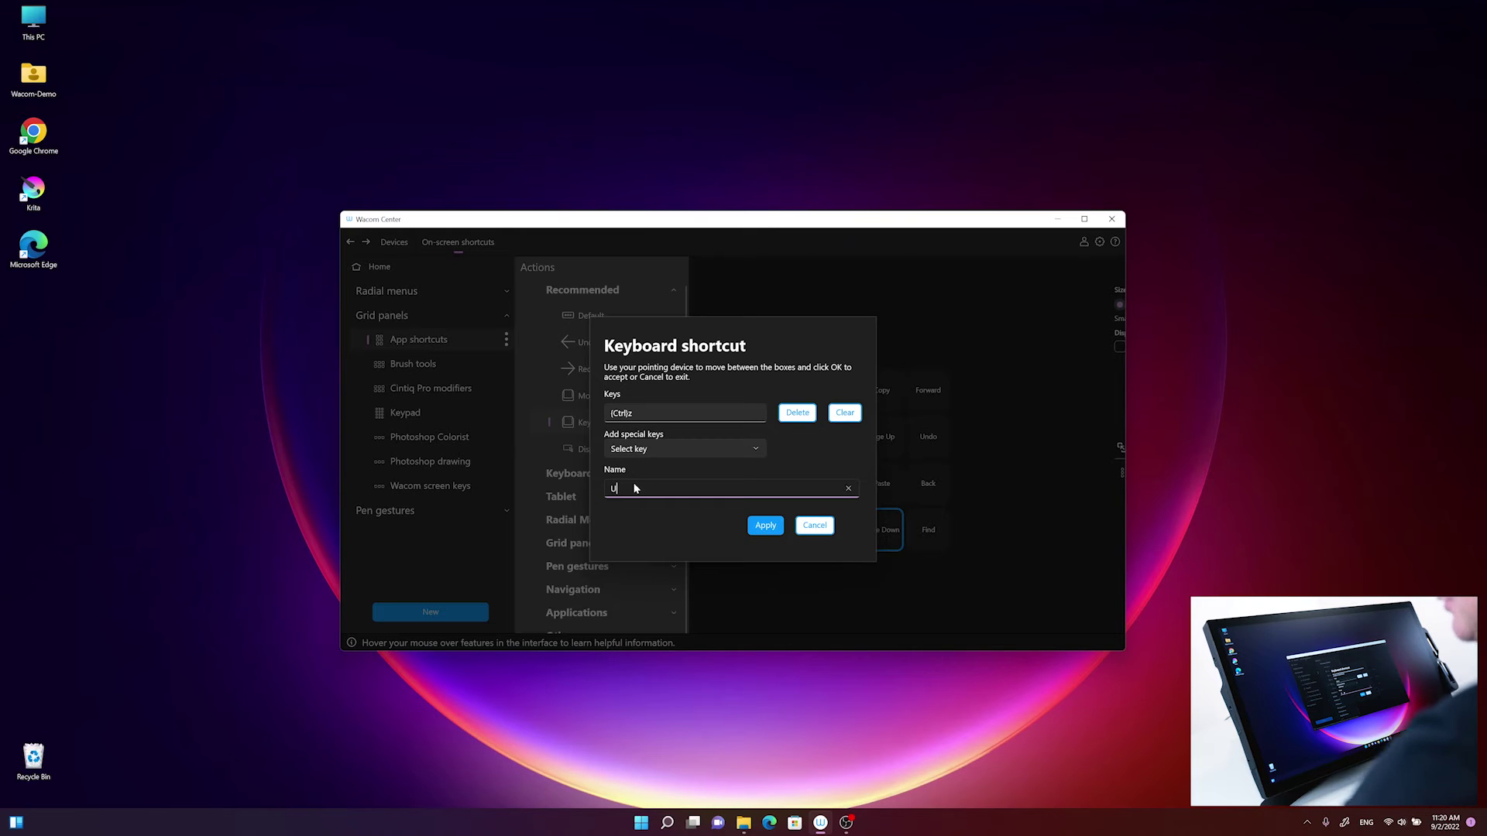
{"action": "type", "text": "ndo"}
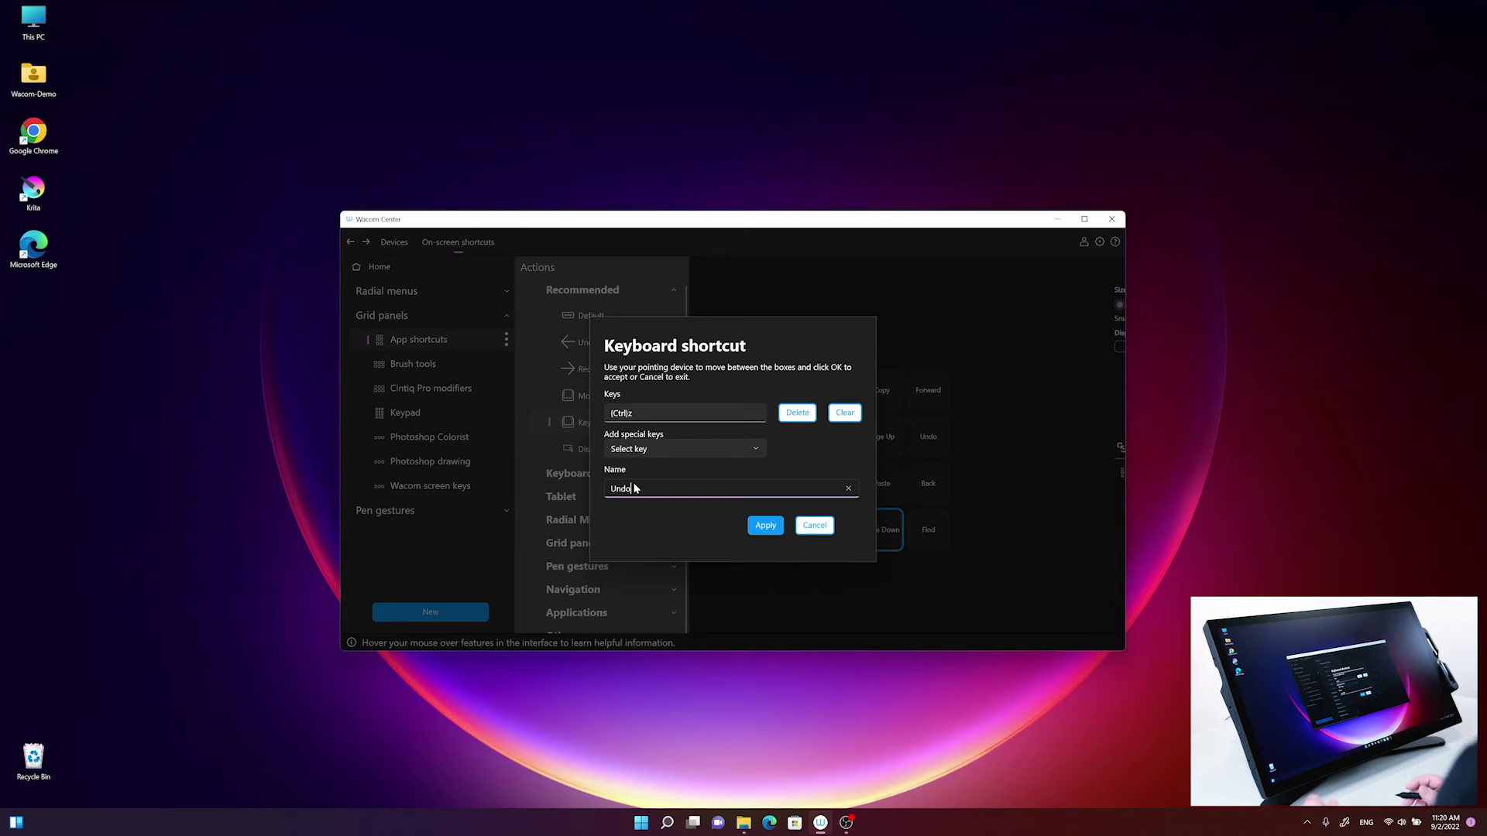
{"action": "left_click", "coordinate": [766, 526]}
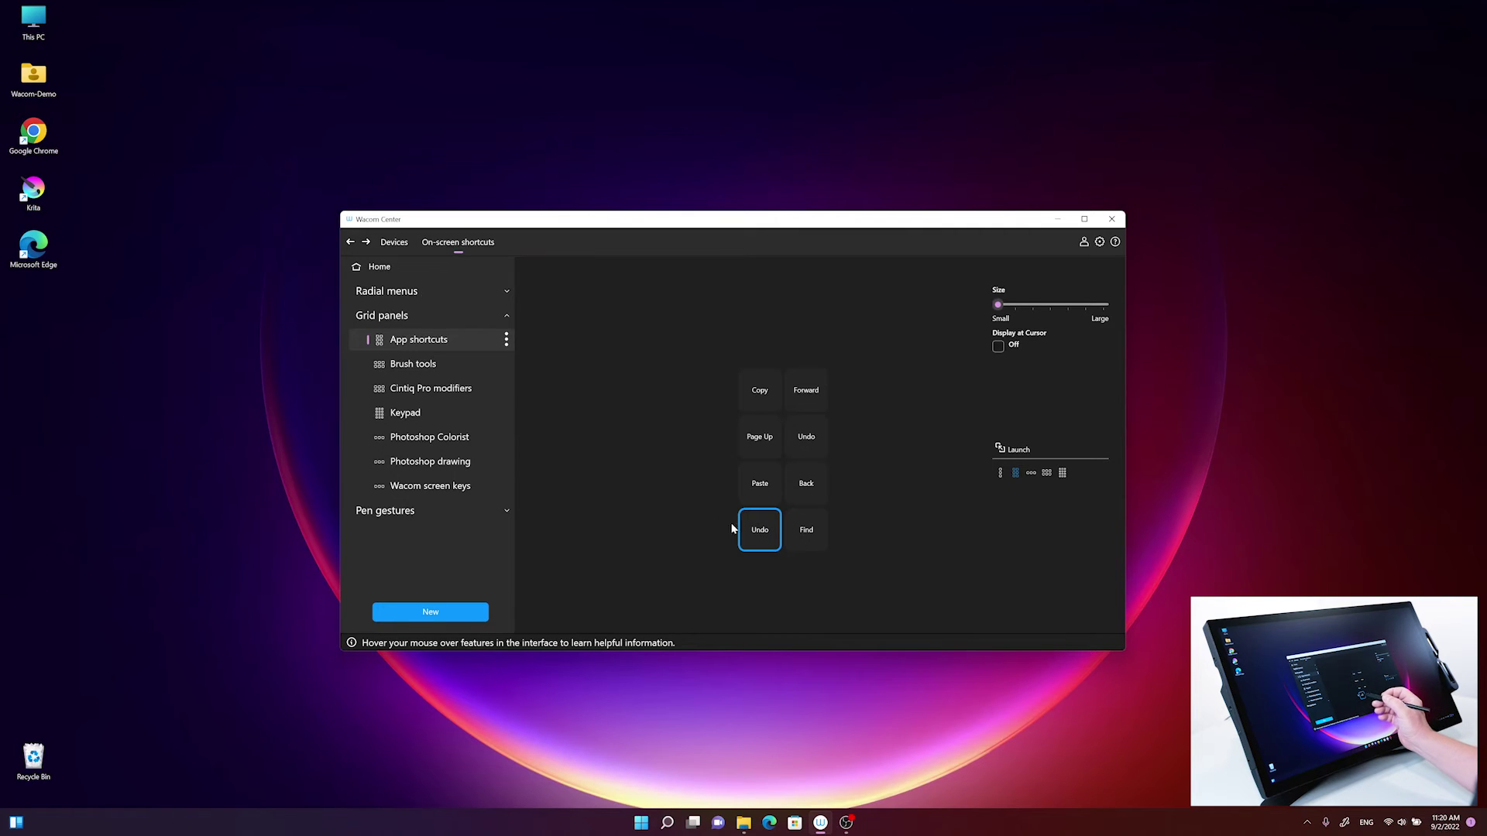
- Check the shortcuts sent by the Find tile and the new Undo tile
{"action": "left_click", "coordinate": [813, 523]}
{"action": "left_click", "coordinate": [760, 529]}
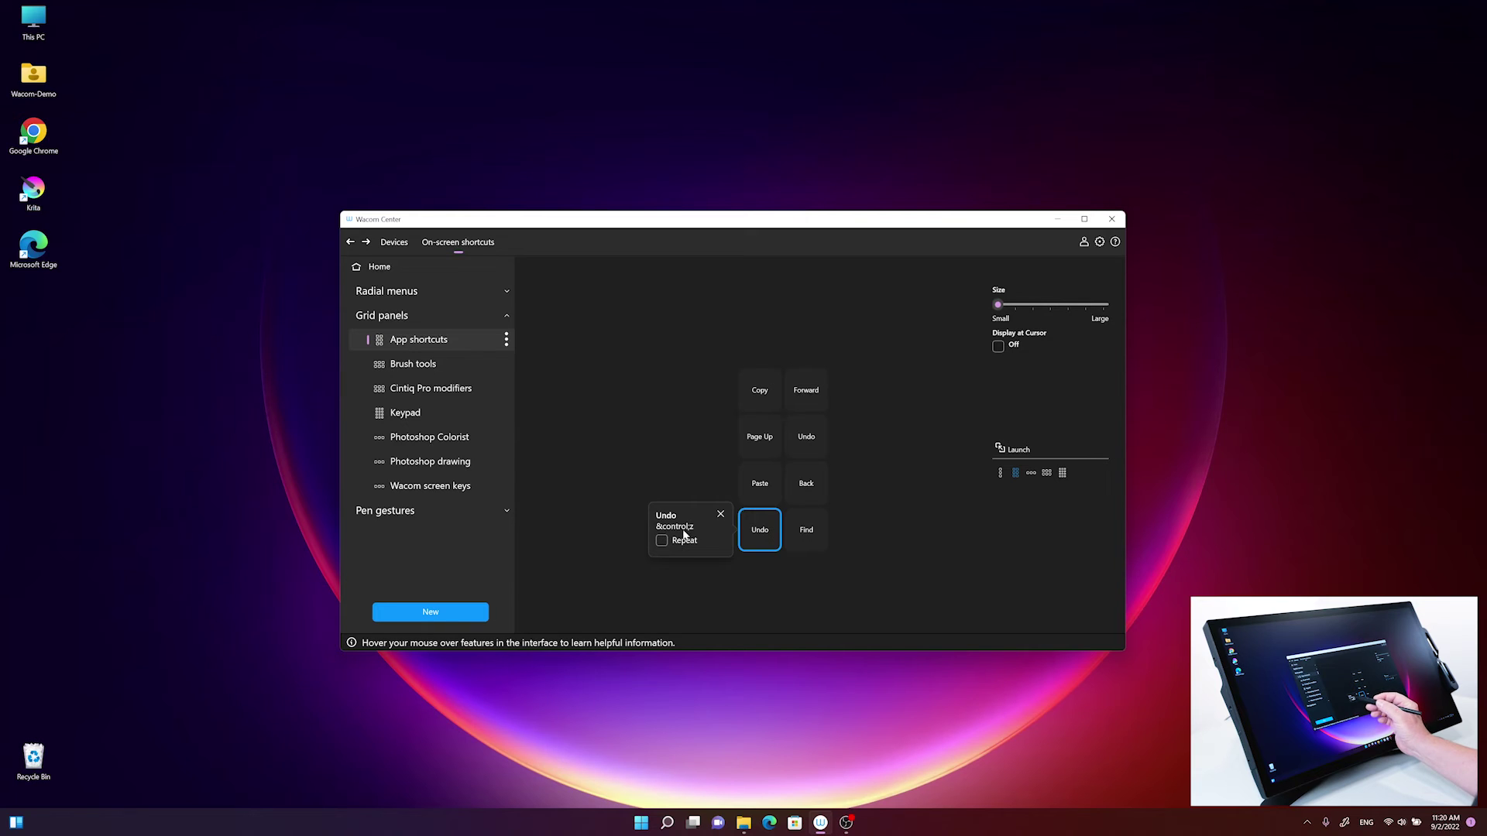
{"action": "left_click", "coordinate": [819, 542]}
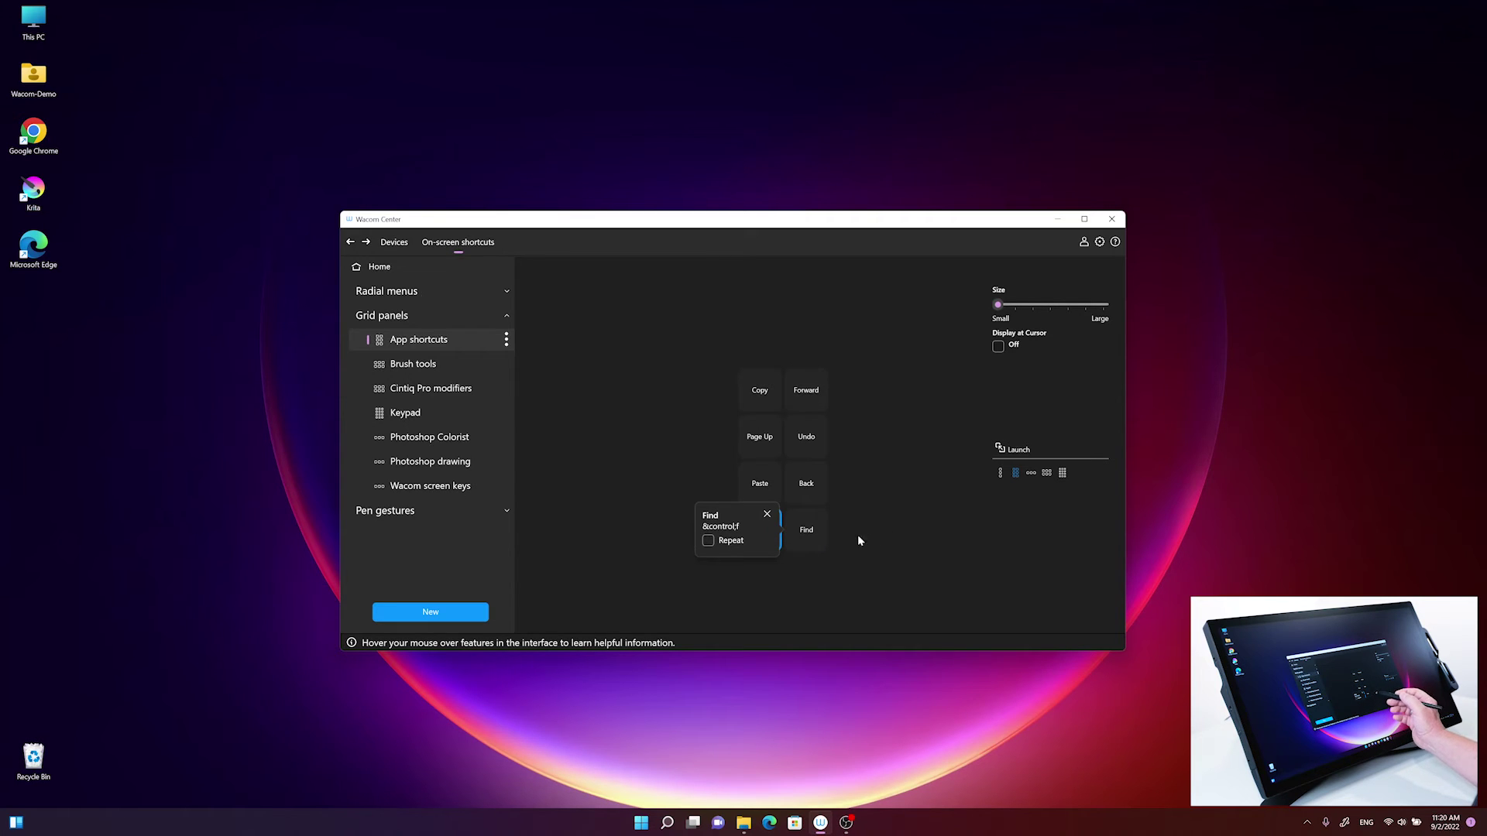
- Try the single-row and single-column layouts, return to two columns, and raise the panel size to 5
{"action": "left_click", "coordinate": [1032, 474]}
{"action": "left_click", "coordinate": [1001, 474]}
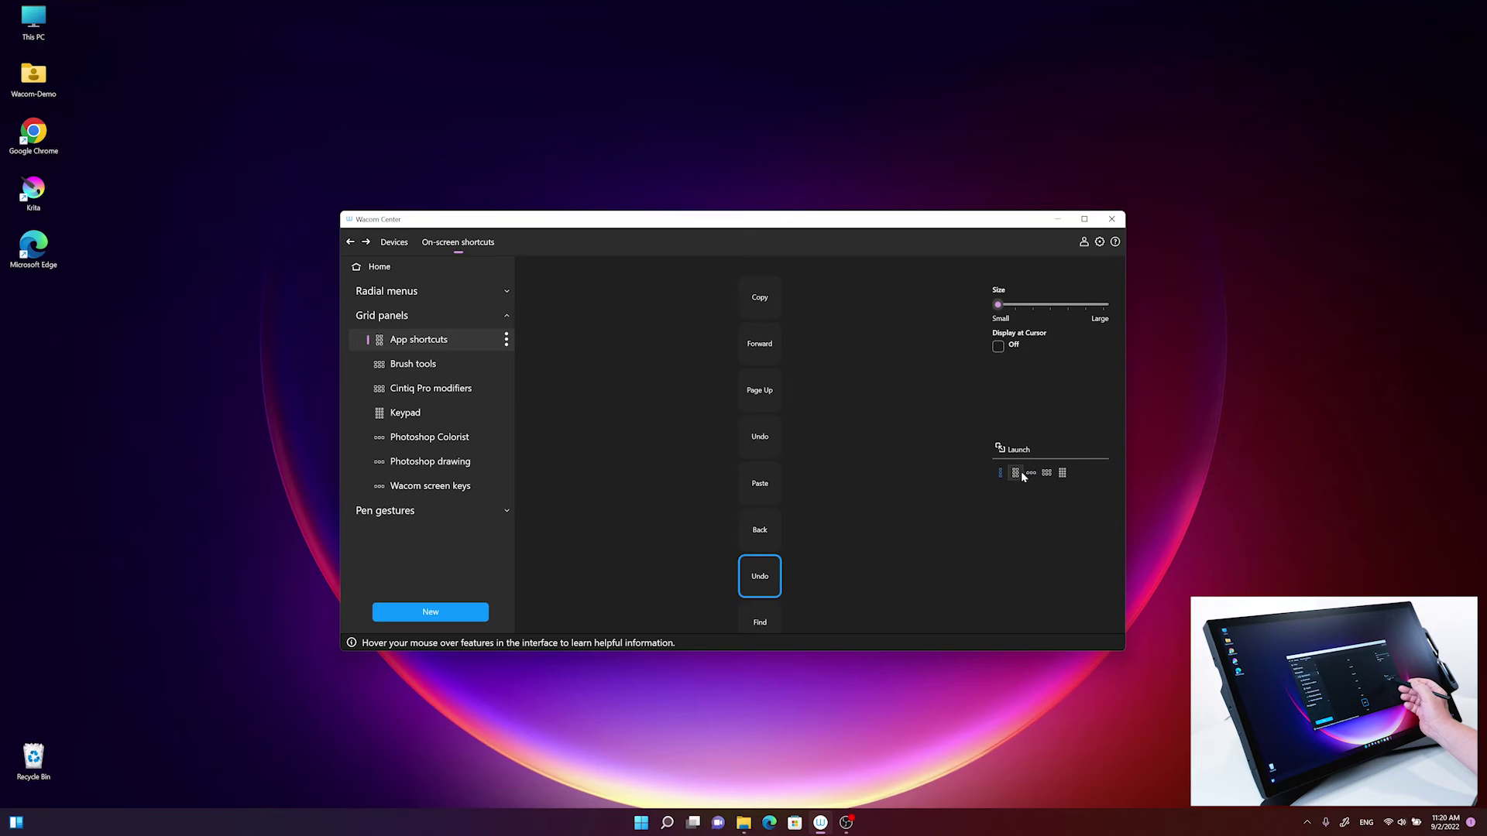
{"action": "left_click", "coordinate": [1015, 474]}
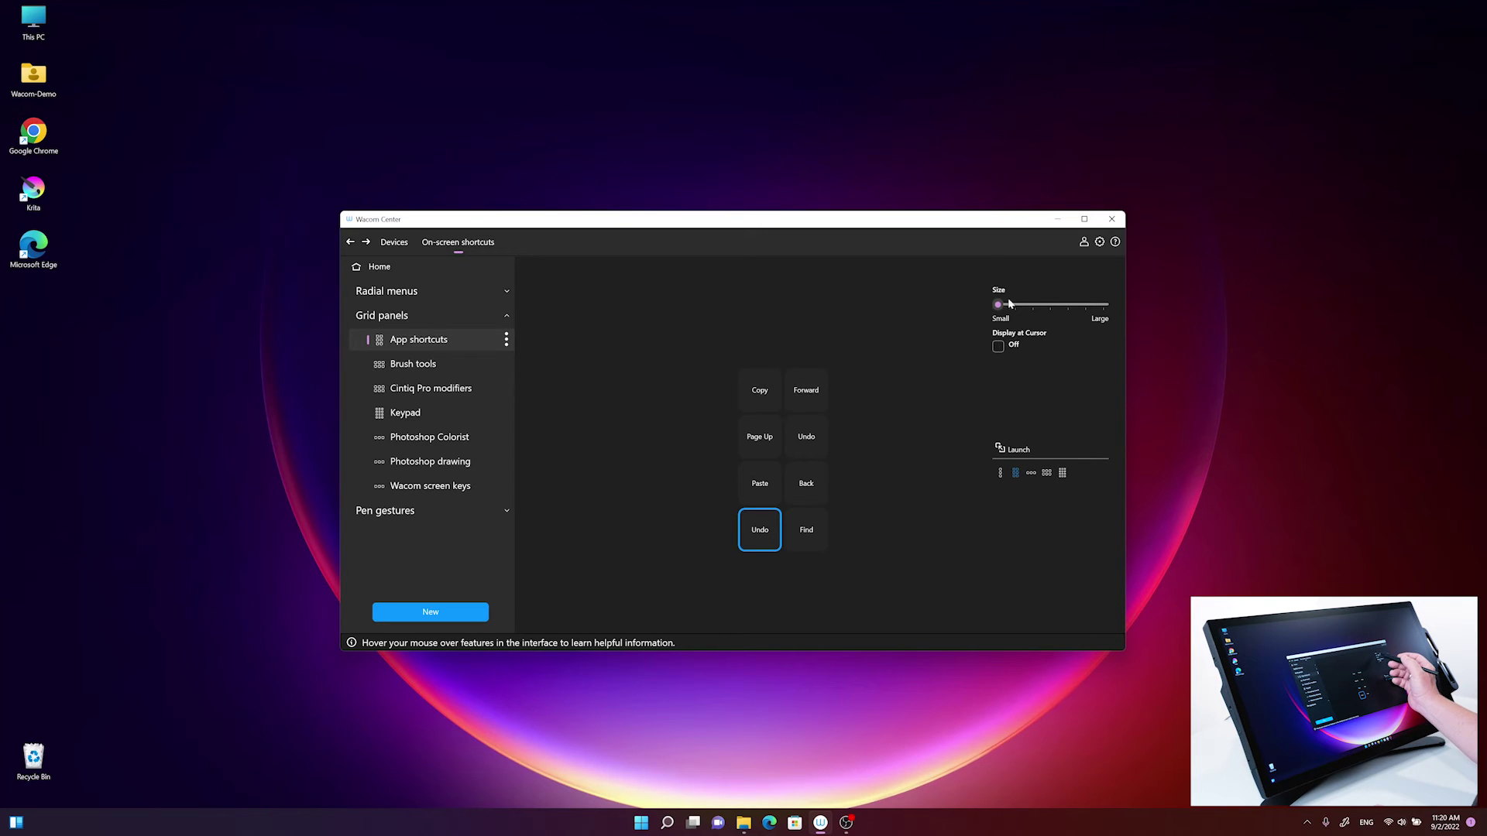
{"action": "left_click_drag", "start_coordinate": [1000, 307], "coordinate": [1073, 309]}
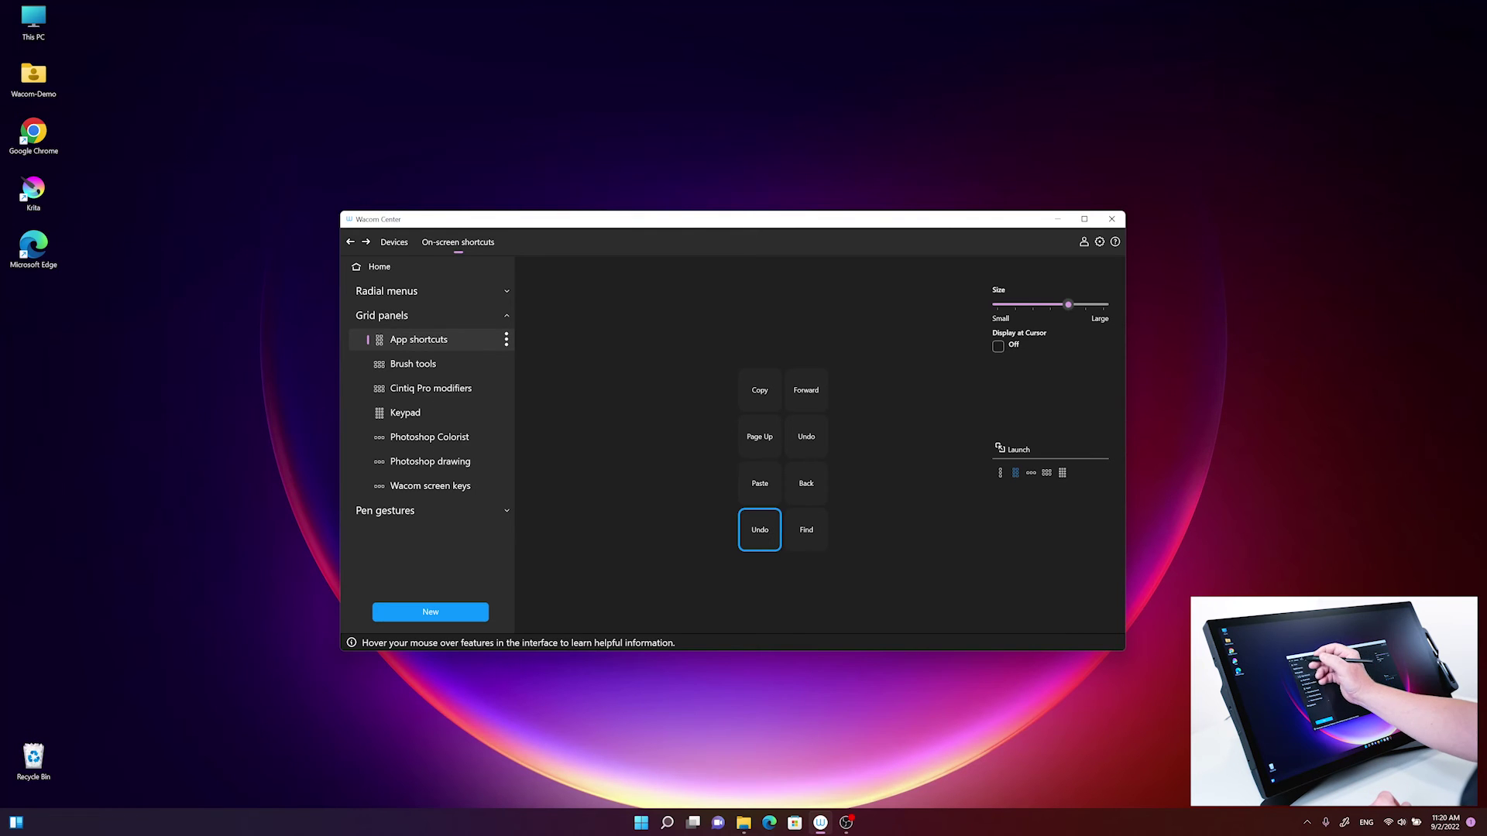
- On the Cintiq Pro 27 ExpressKeys page, change the top-left key from Radial menu to the App shortcuts grid panel
{"action": "left_click", "coordinate": [393, 242]}
{"action": "left_click", "coordinate": [432, 326]}
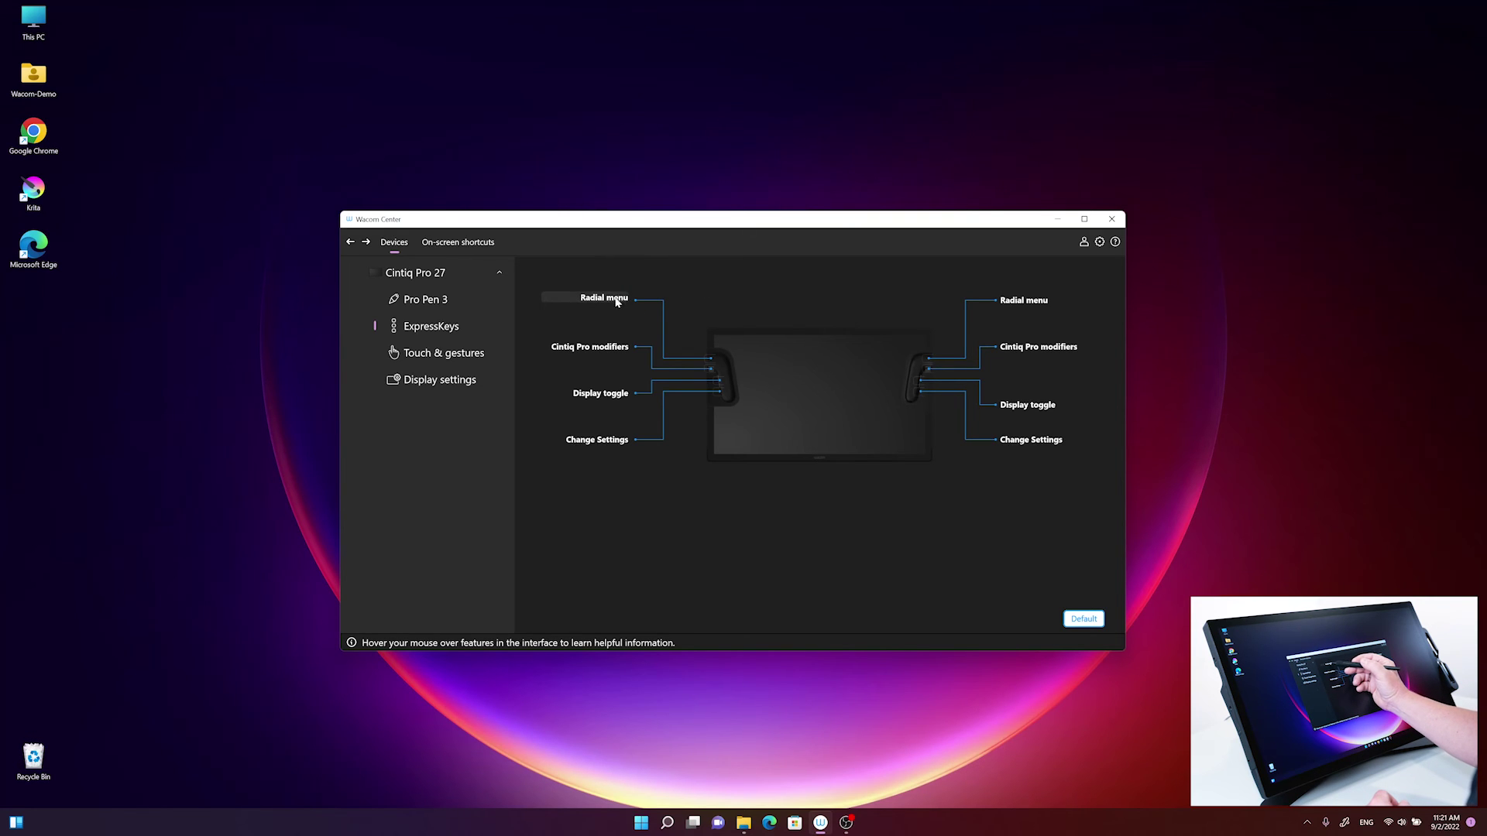
{"action": "left_click", "coordinate": [618, 301]}
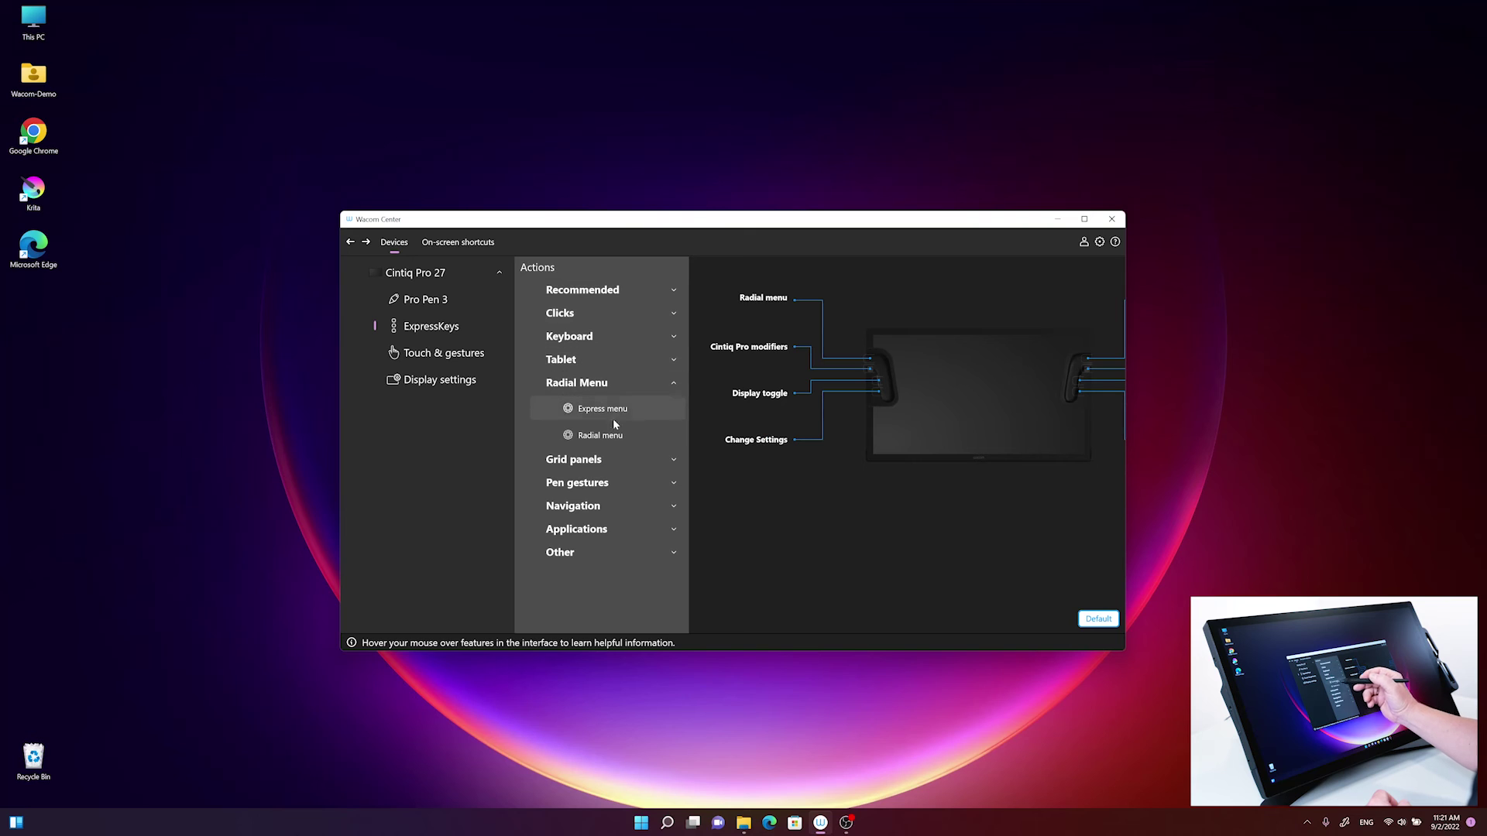
{"action": "left_click", "coordinate": [673, 461]}
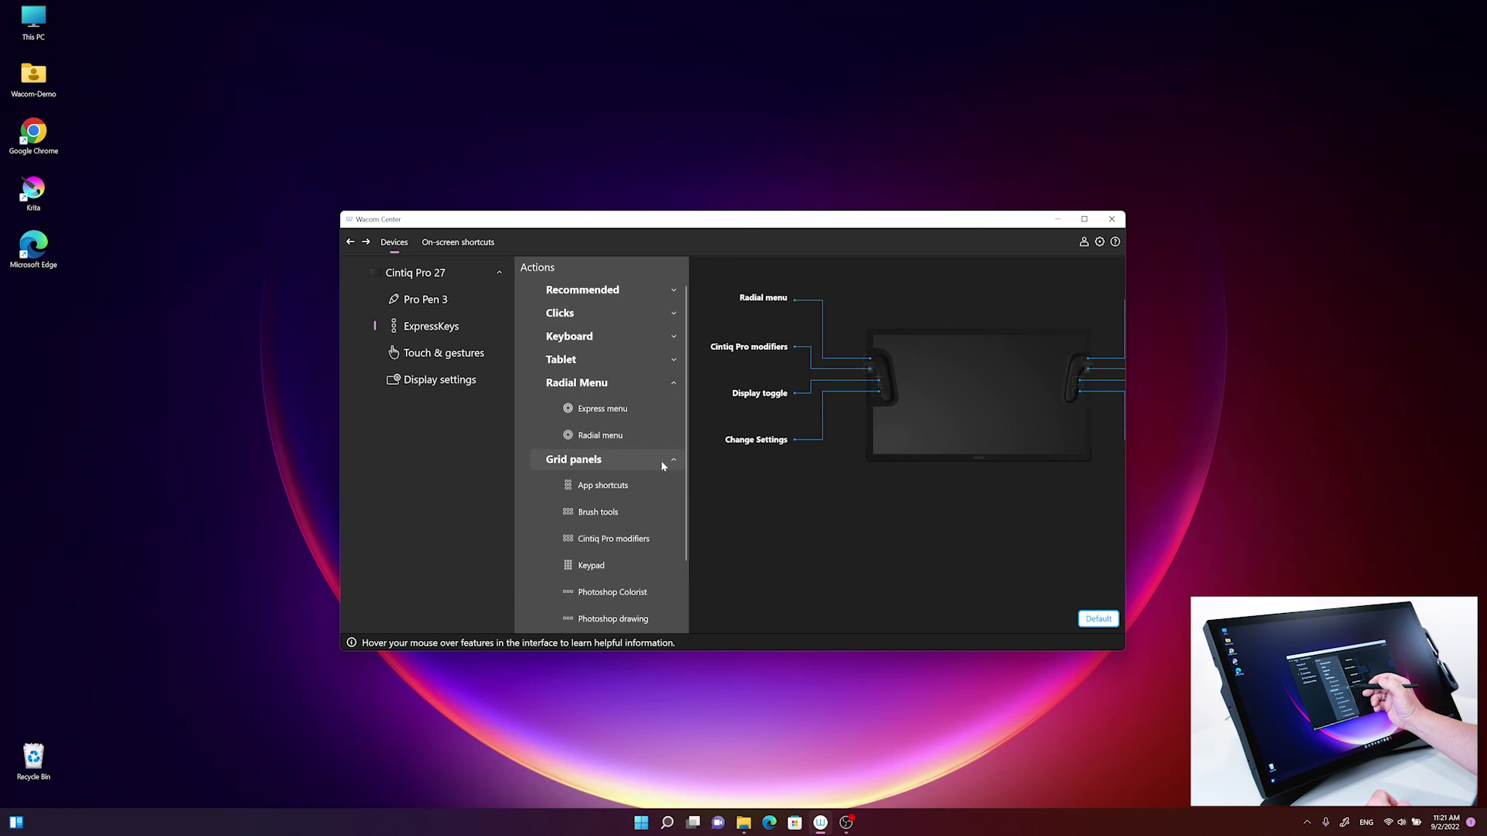
{"action": "left_click", "coordinate": [619, 488]}
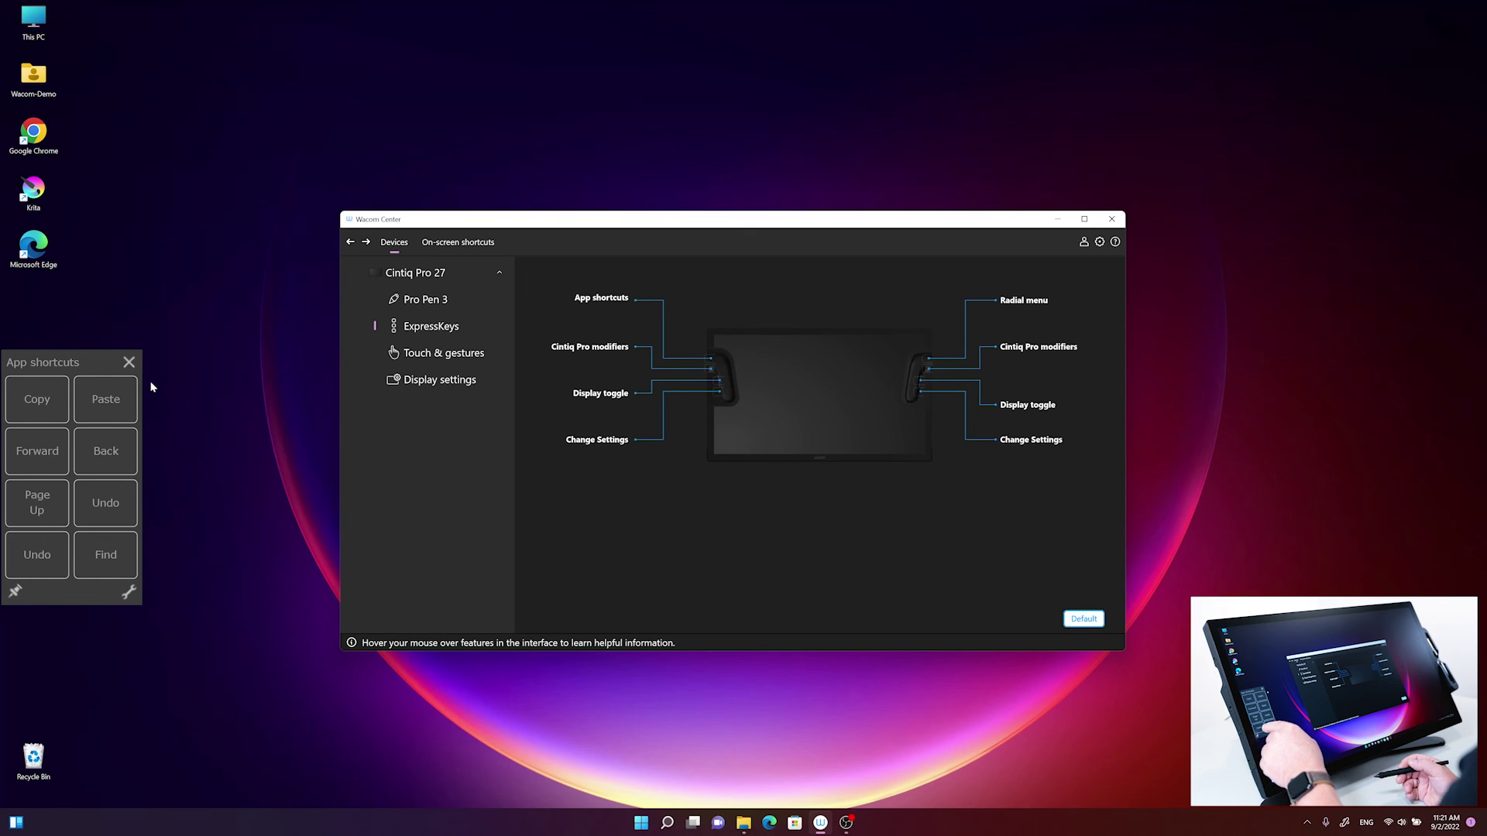
- Run the remapped Undo and then Page Up from the on-screen App shortcuts panel
{"action": "left_click", "coordinate": [37, 554]}
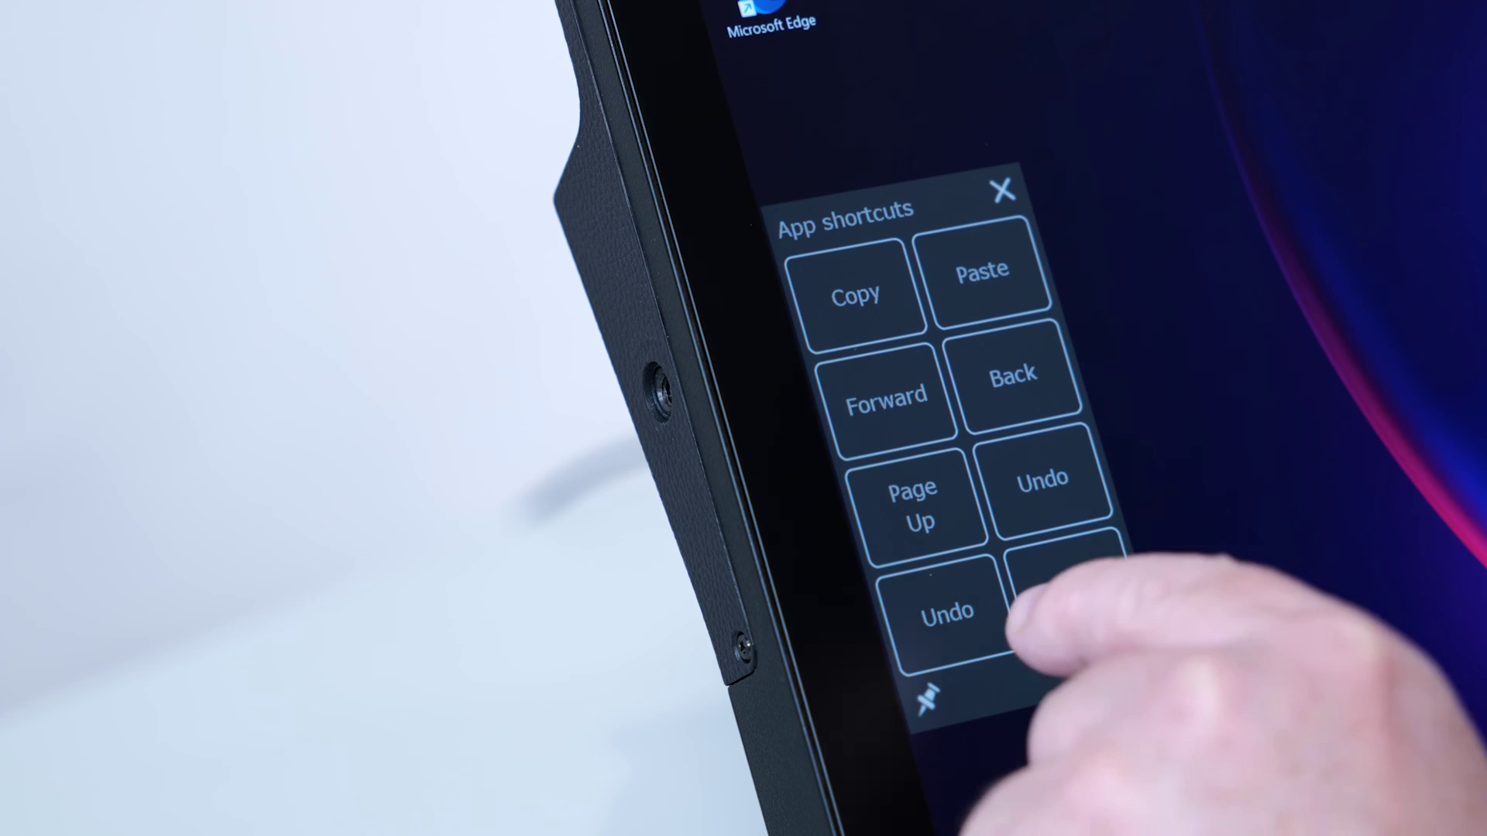
{"action": "left_click", "coordinate": [948, 611]}
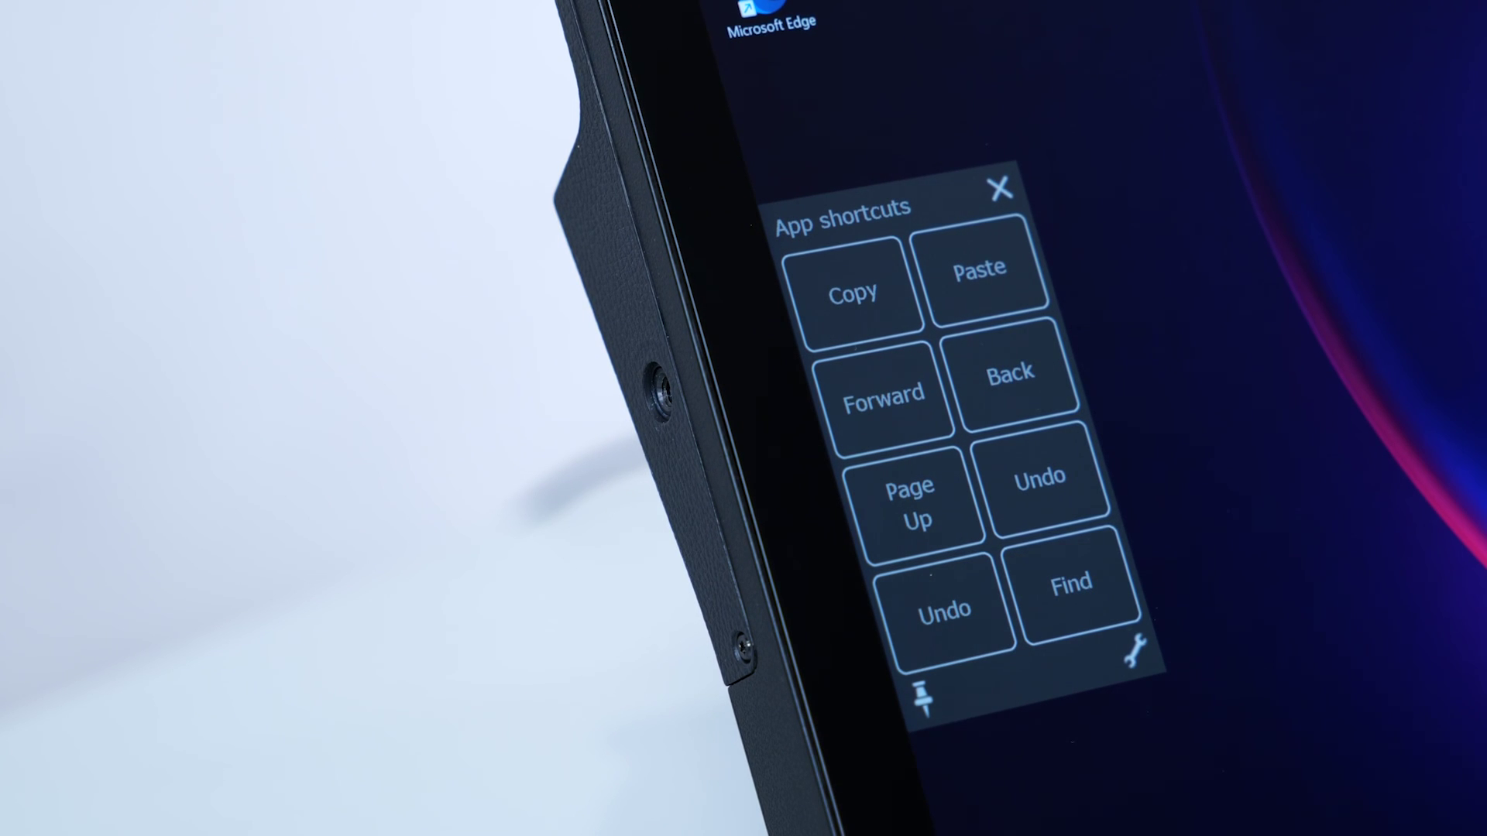
{"action": "left_click", "coordinate": [944, 611]}
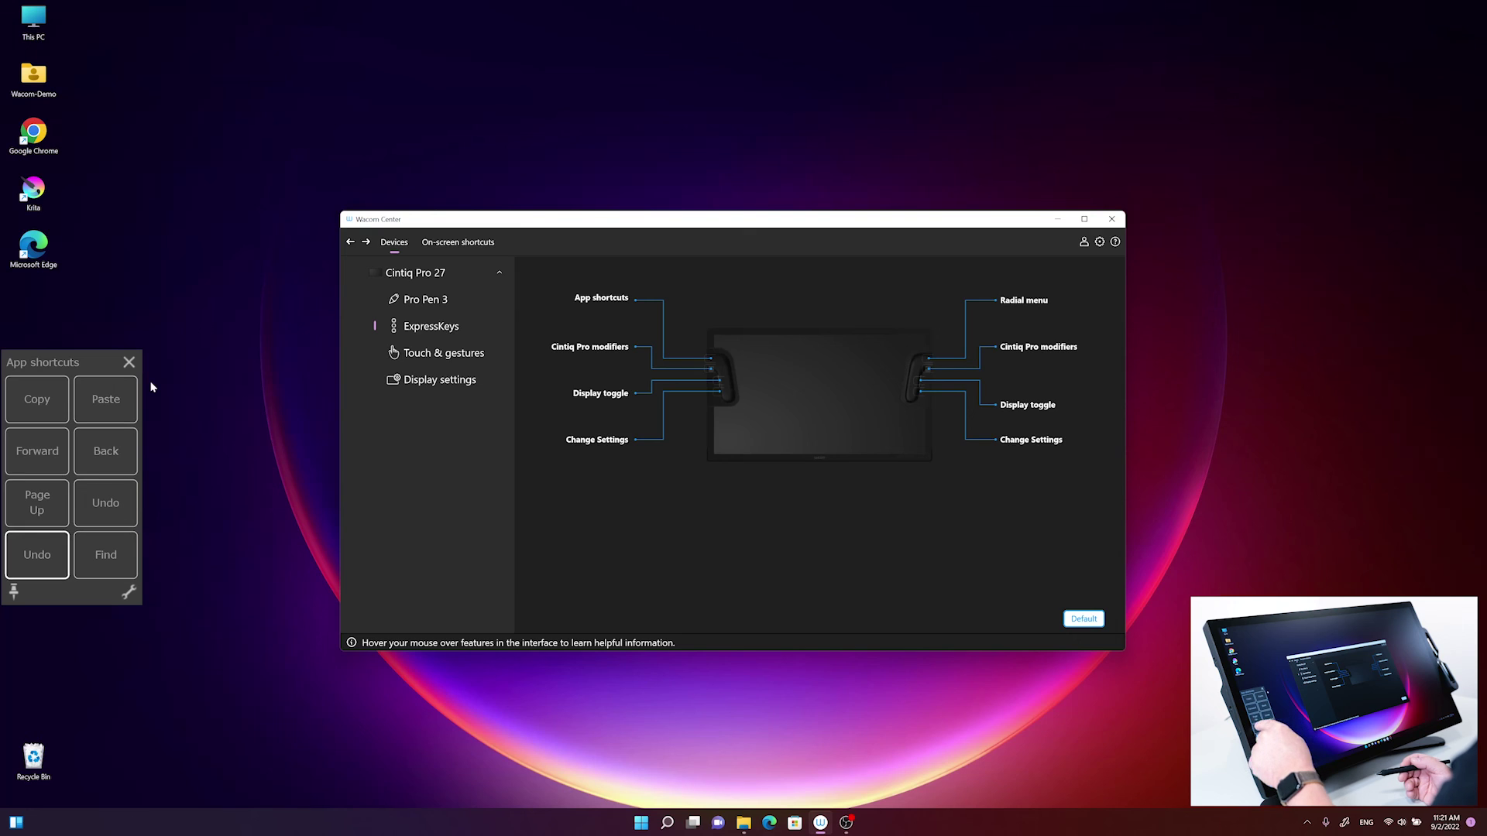
{"action": "left_click", "coordinate": [36, 503]}
{"action": "left_click", "coordinate": [37, 502]}
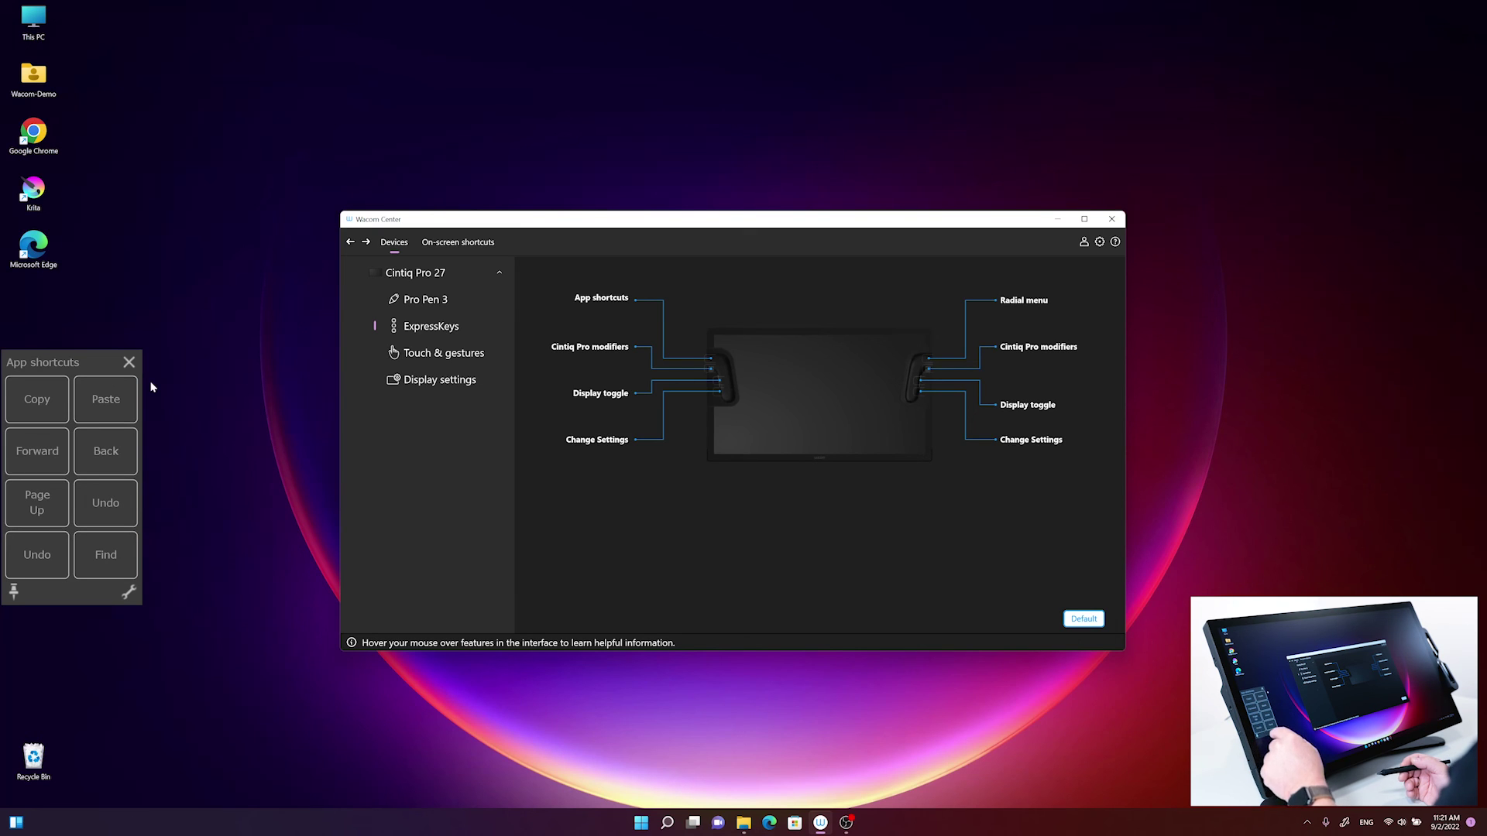
- Alternate Find, Undo and Page Up on the pinned panel, finishing with Undo twice
{"action": "left_click", "coordinate": [105, 554]}
{"action": "left_click", "coordinate": [36, 555]}
{"action": "left_click", "coordinate": [105, 555]}
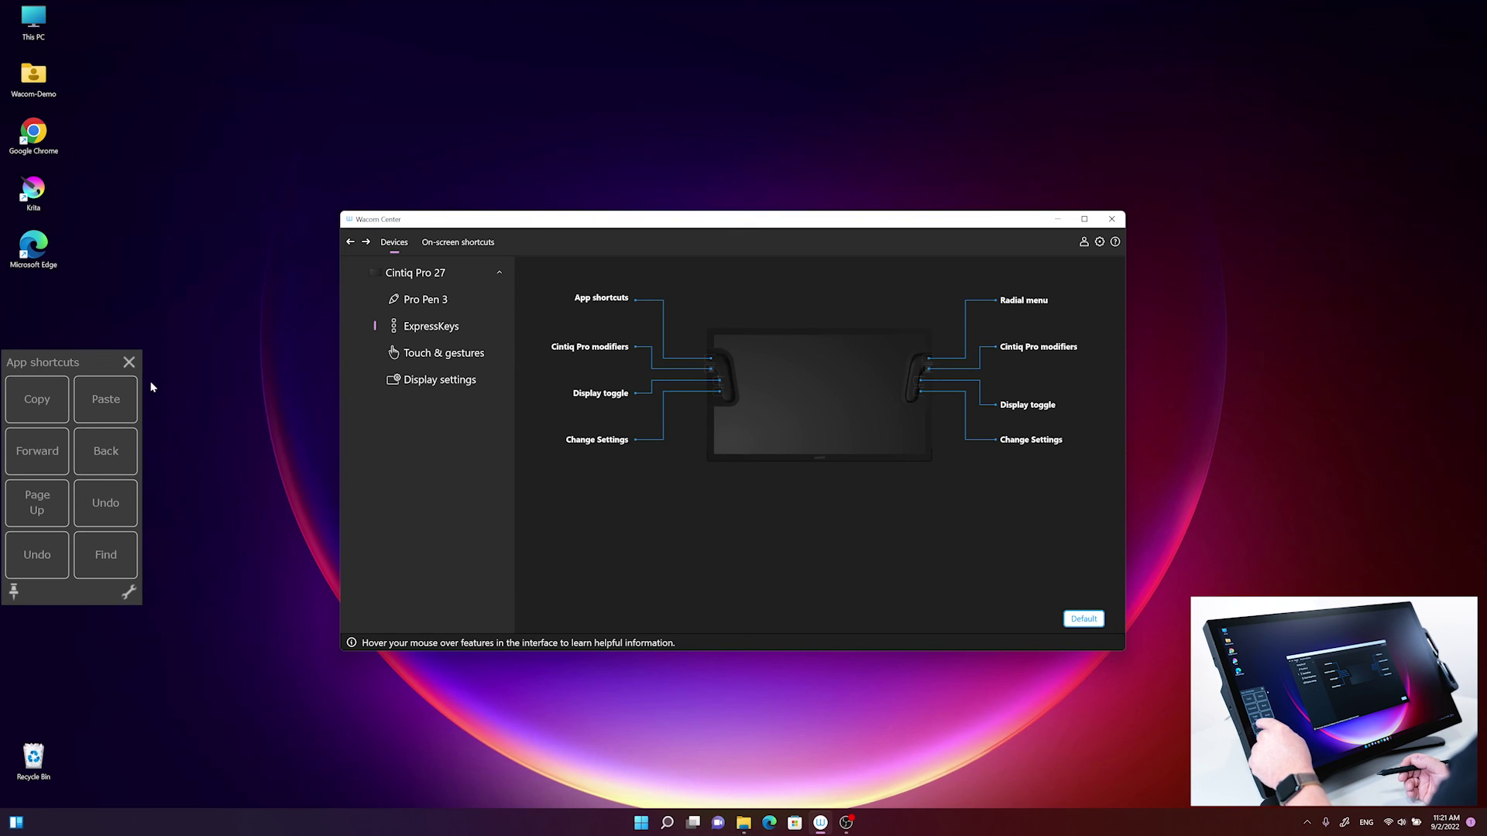
{"action": "left_click", "coordinate": [37, 503]}
{"action": "left_click", "coordinate": [106, 555]}
{"action": "left_click", "coordinate": [37, 554]}
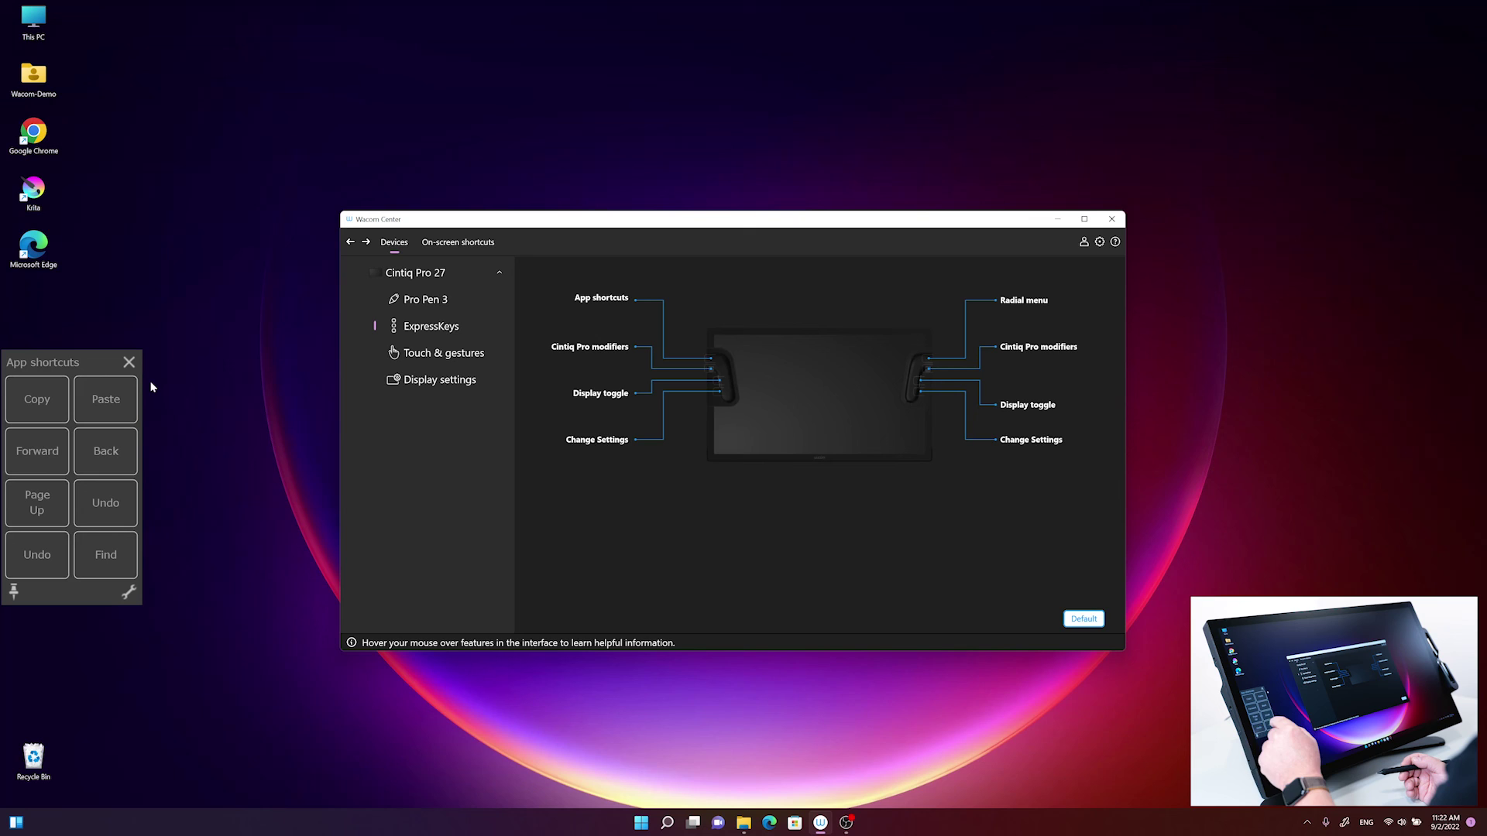
{"action": "left_click", "coordinate": [38, 554]}
{"action": "left_click", "coordinate": [37, 554]}
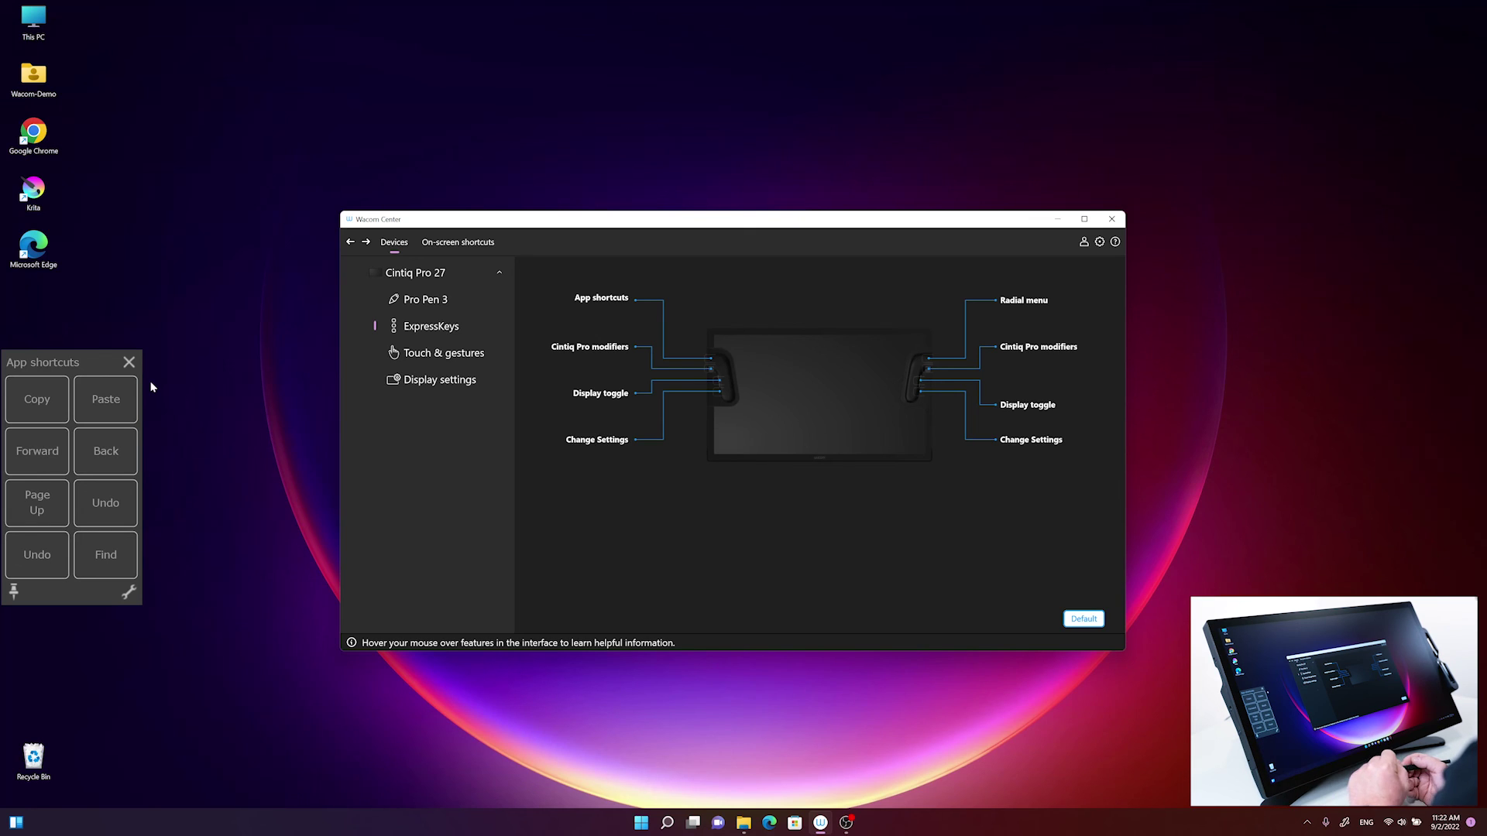